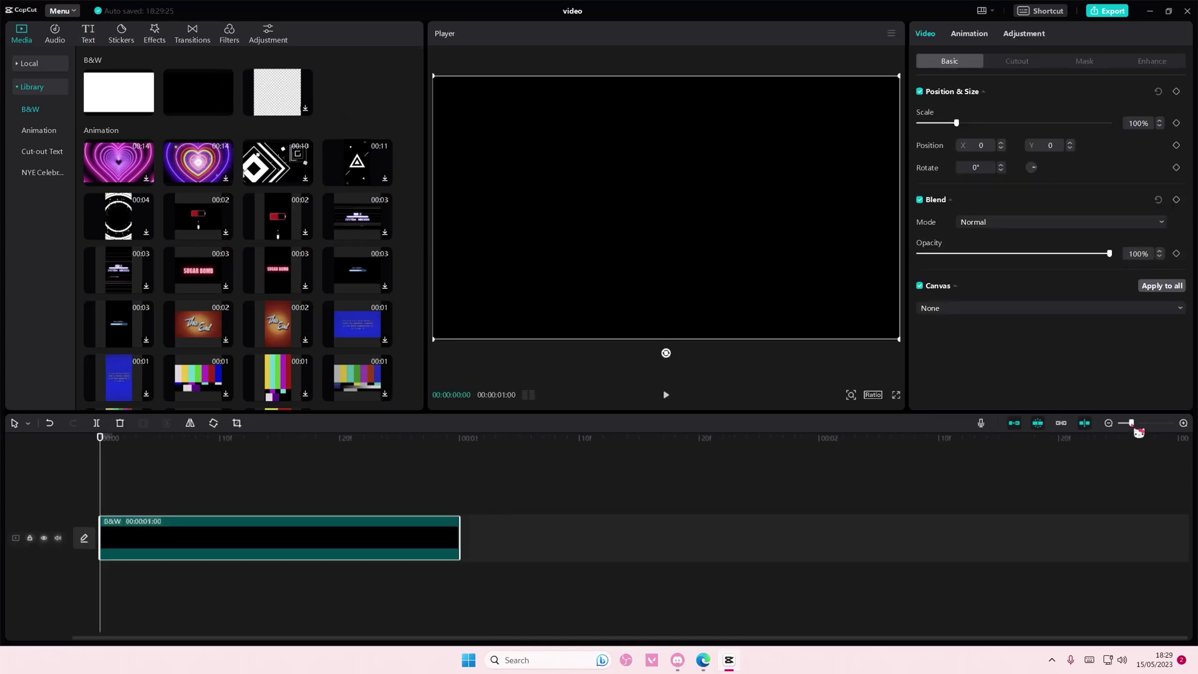
Step: Stretch the black B&W clip from 1 to 2 seconds and glance at the Text presets
{"action": "left_click_drag", "start_coordinate": [459, 553], "coordinate": [815, 575]}
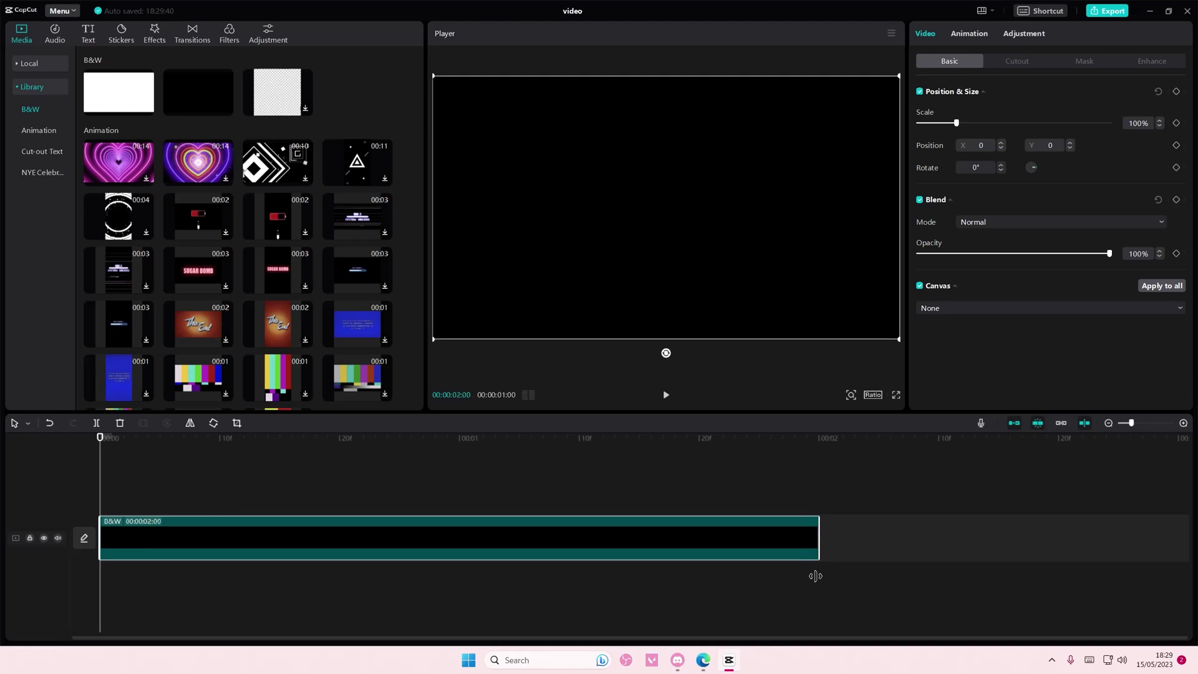
{"action": "left_click", "coordinate": [95, 36]}
{"action": "left_click", "coordinate": [34, 39]}
Step: Add a Default text layer and trim it to end with the 2-second B&W clip
{"action": "left_click", "coordinate": [88, 35]}
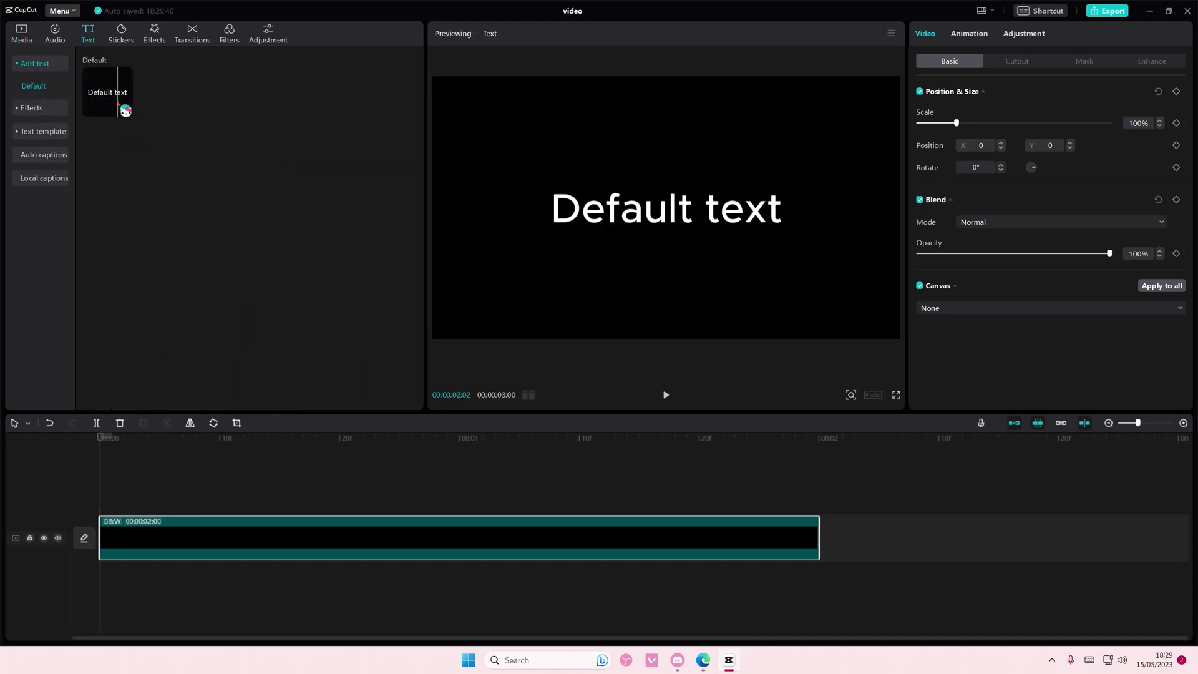
{"action": "left_click", "coordinate": [124, 111]}
{"action": "left_click_drag", "start_coordinate": [1176, 506], "coordinate": [819, 504]}
Step: Replace the text with three lines: LOOK WHAT / YOU MADE ME / DO
{"action": "key", "text": "ctrl+a"}
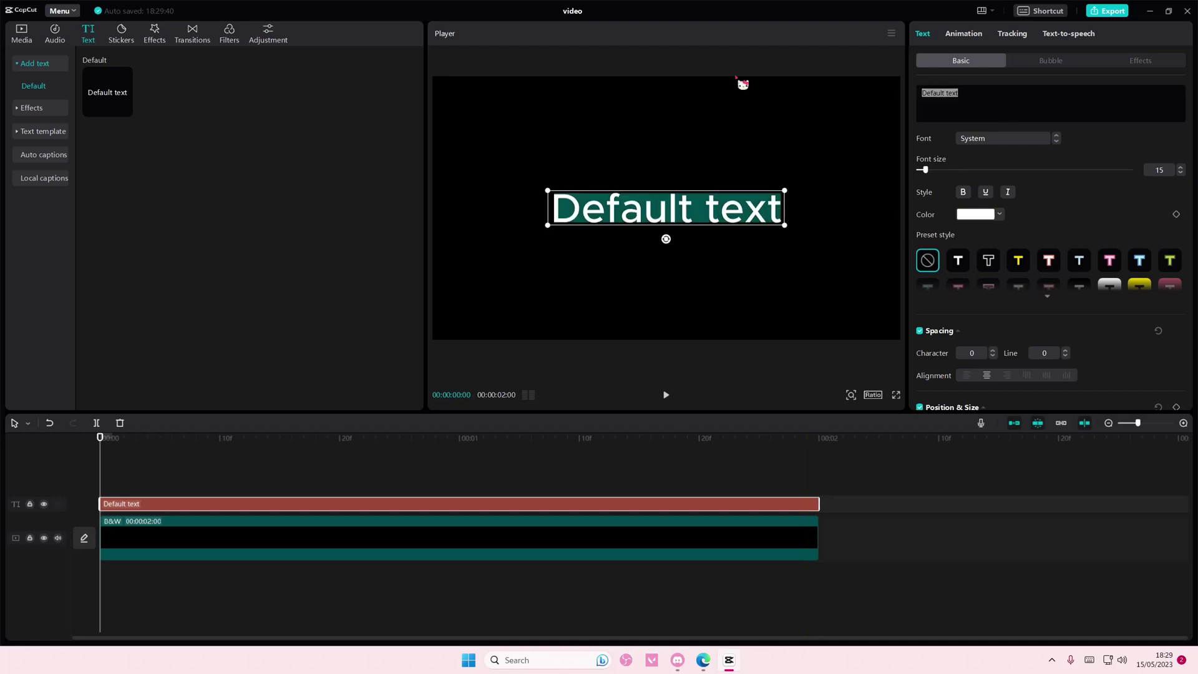
{"action": "type", "text": "LOOK WHAT"}
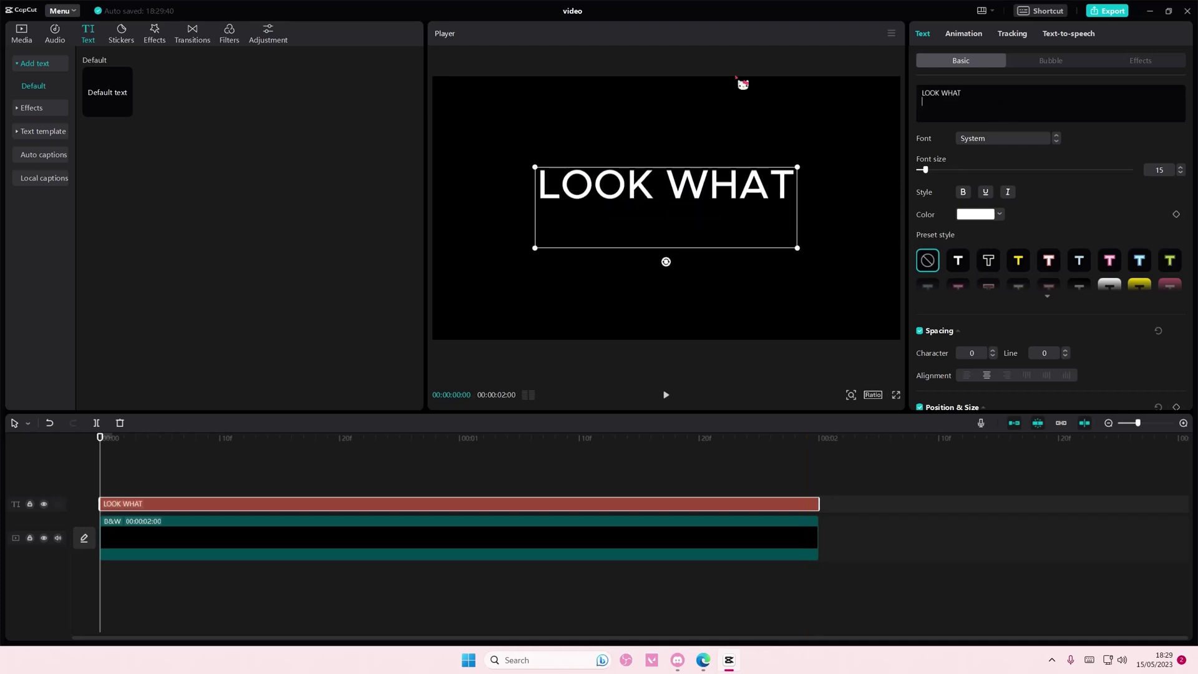
{"action": "key", "text": "Return"}
{"action": "type", "text": "YOU MADE ME"}
{"action": "key", "text": "Return"}
{"action": "type", "text": "D"}
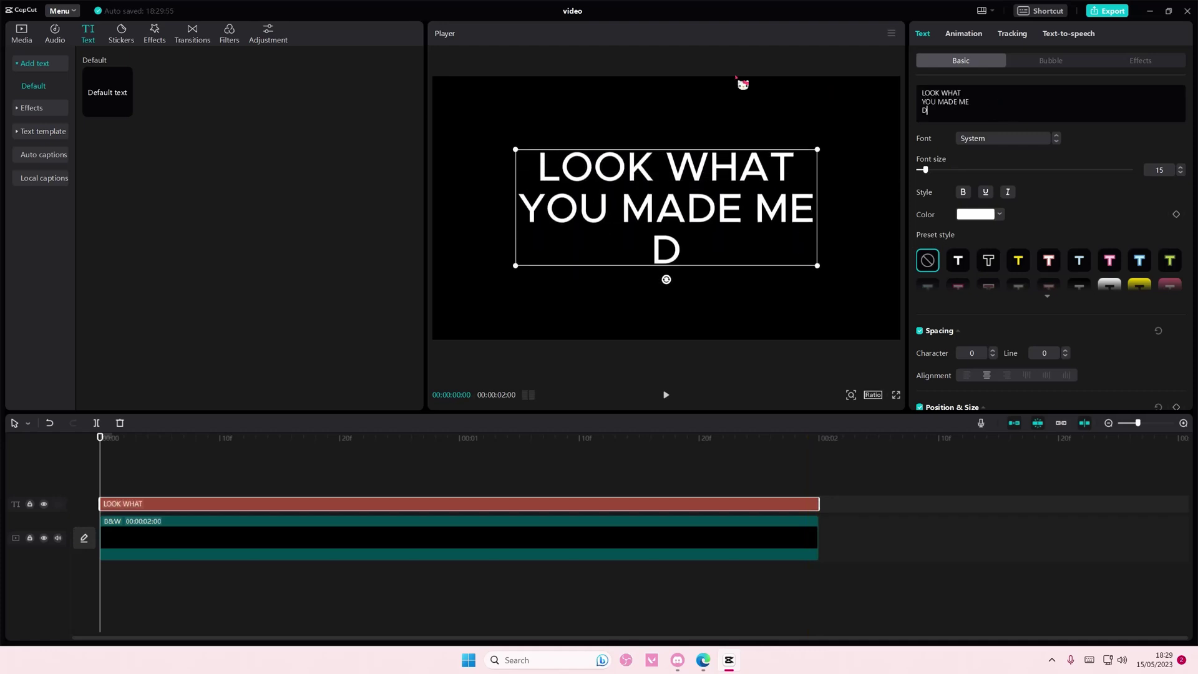
{"action": "type", "text": "O"}
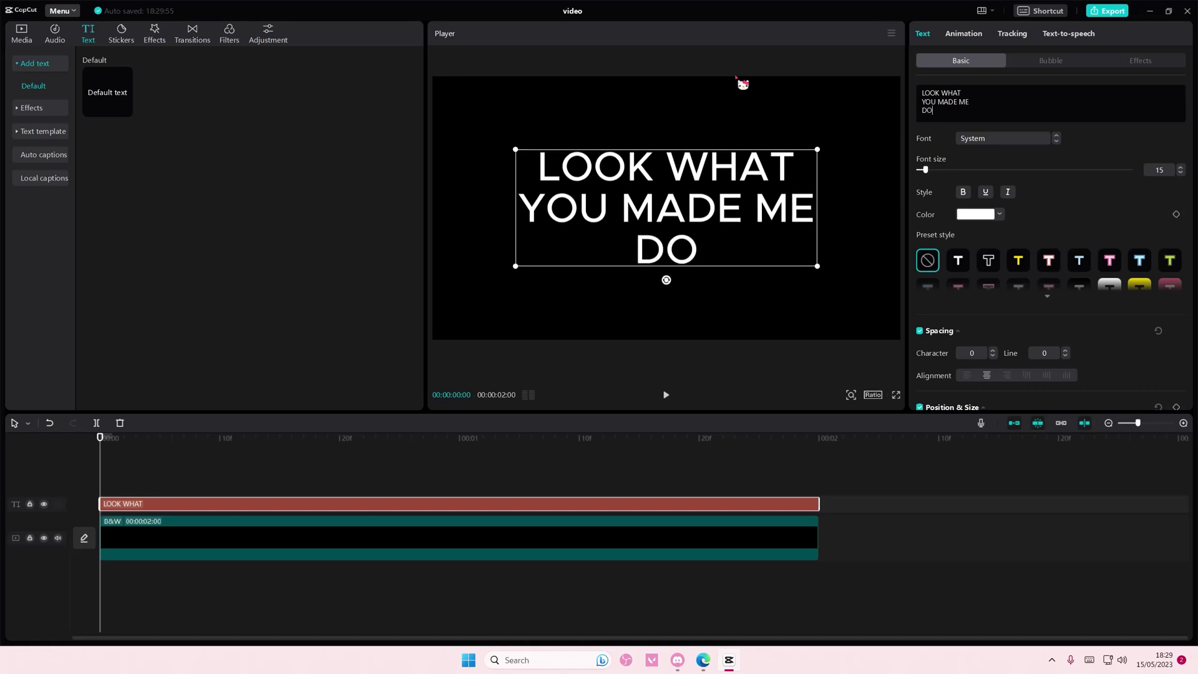
Step: Set the text font to DrukWide-Medium and shrink the text box slightly
{"action": "left_click", "coordinate": [997, 138]}
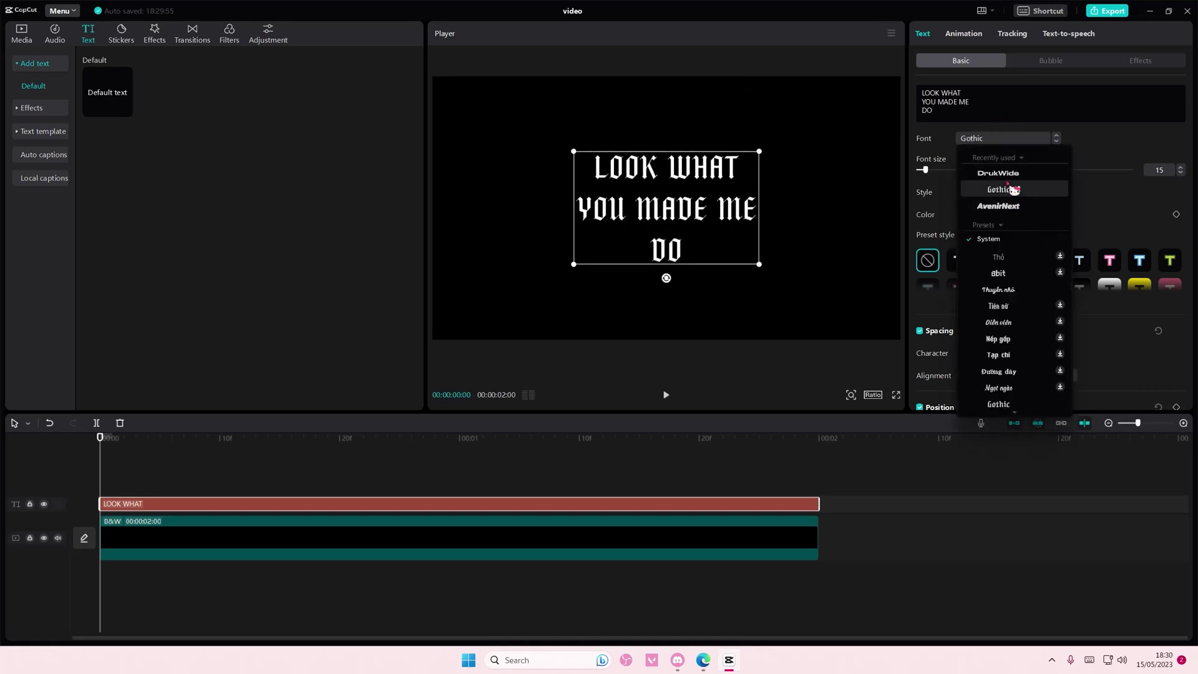
{"action": "left_click", "coordinate": [1007, 180]}
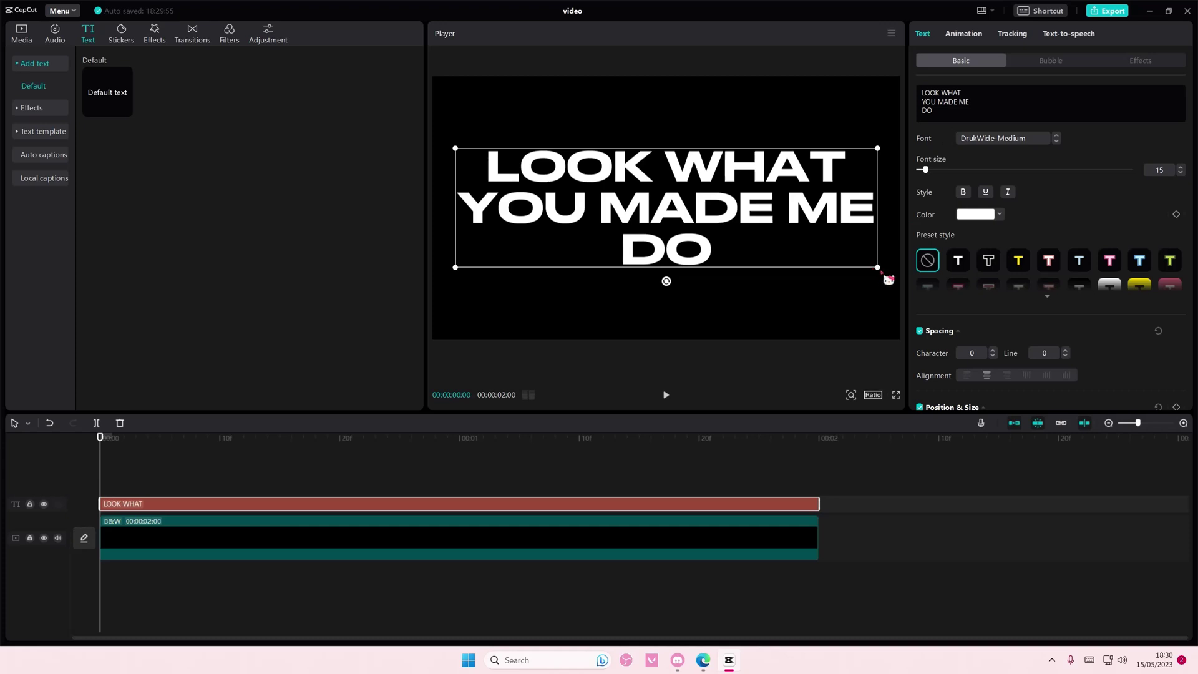
{"action": "left_click_drag", "start_coordinate": [887, 279], "coordinate": [879, 274]}
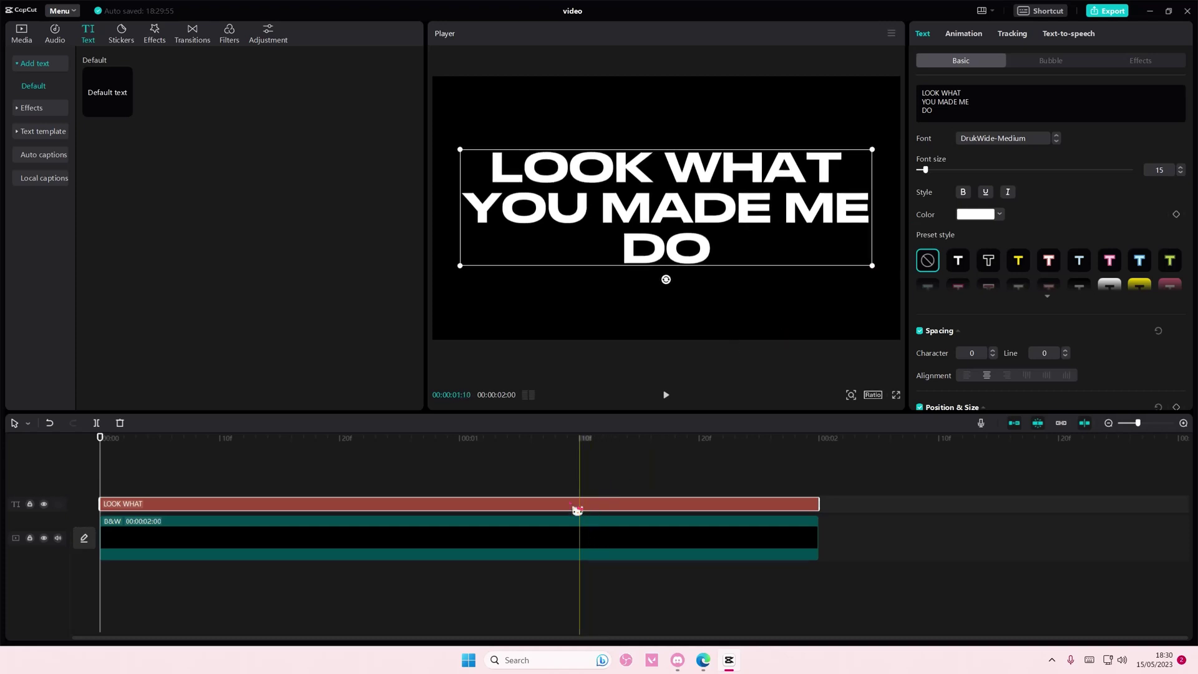
Step: Mute the background video track and paste five copies of the lyric text onto new tracks
{"action": "left_click", "coordinate": [58, 538]}
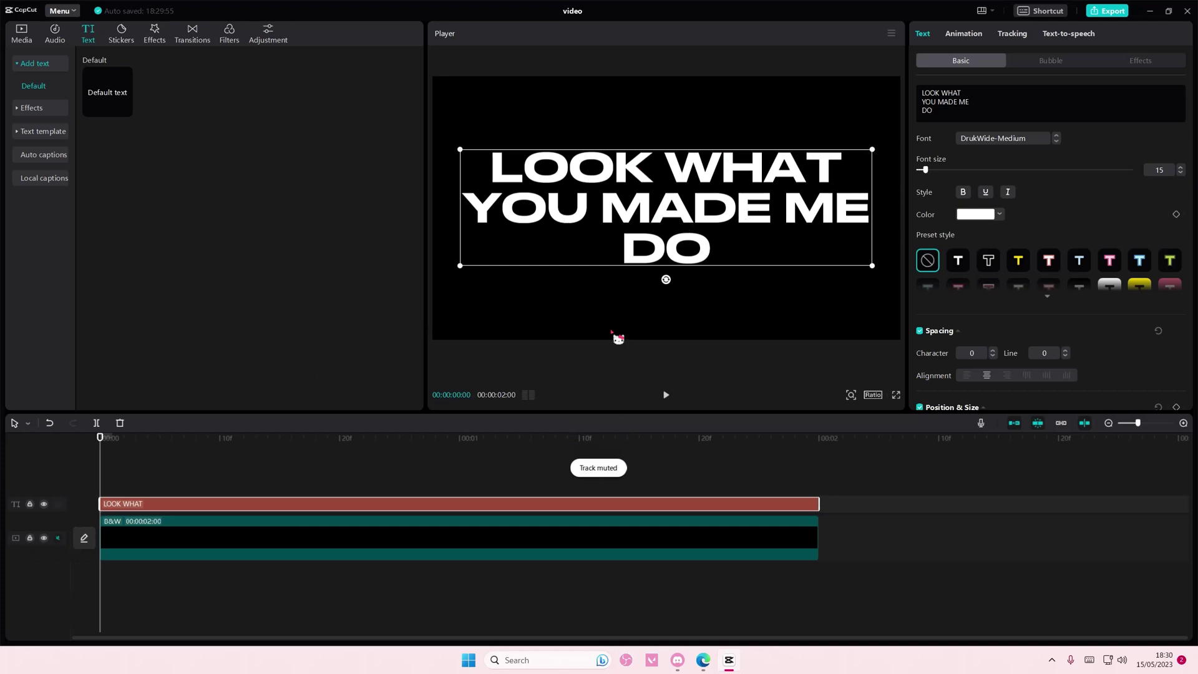
{"action": "key", "text": "ctrl+c"}
{"action": "key", "text": "ctrl+v"}
{"action": "left_click_drag", "start_coordinate": [361, 486], "coordinate": [32, 489]}
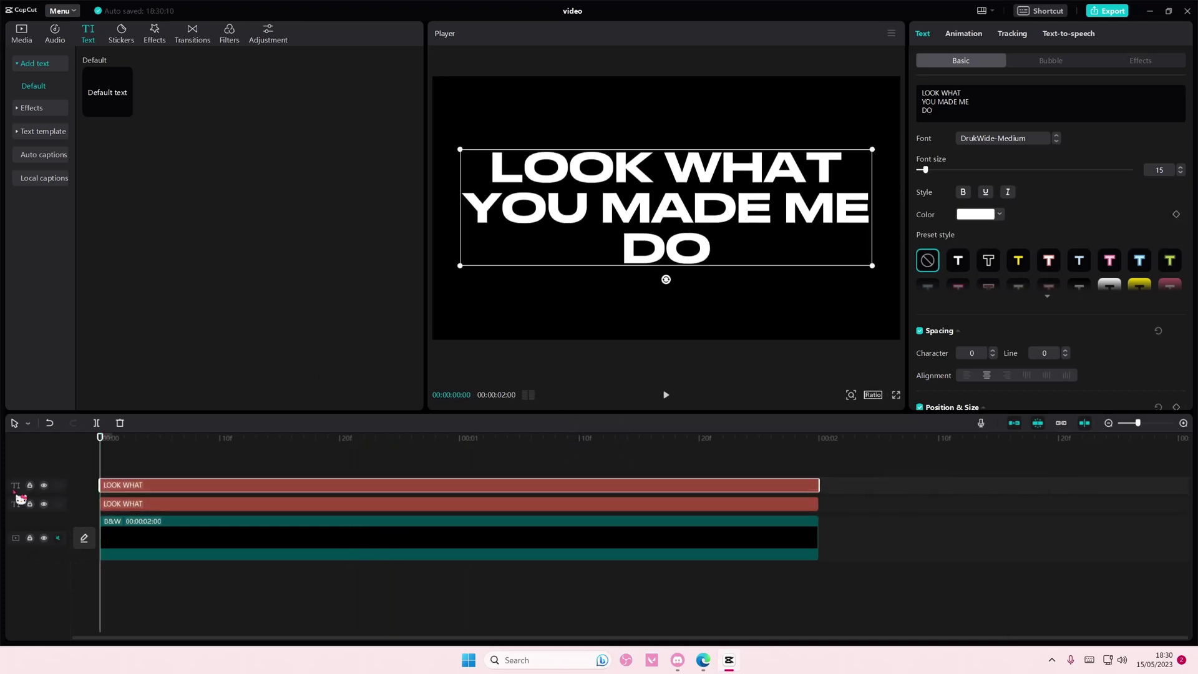
{"action": "key", "text": "ctrl+v"}
{"action": "key", "text": "ctrl+v"}
{"action": "key", "text": "ctrl+v"}
{"action": "key", "text": "ctrl+v"}
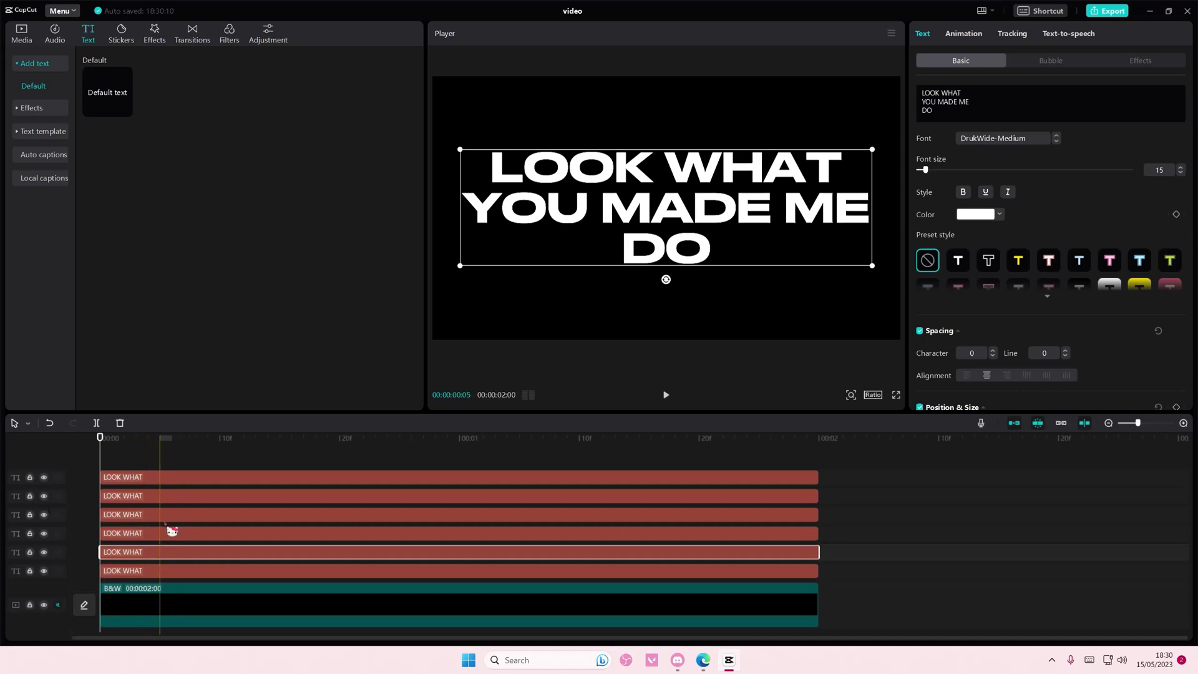
Step: Drag each text copy's start progressively later, bottom to top, forming a cascade
{"action": "left_click", "coordinate": [148, 576]}
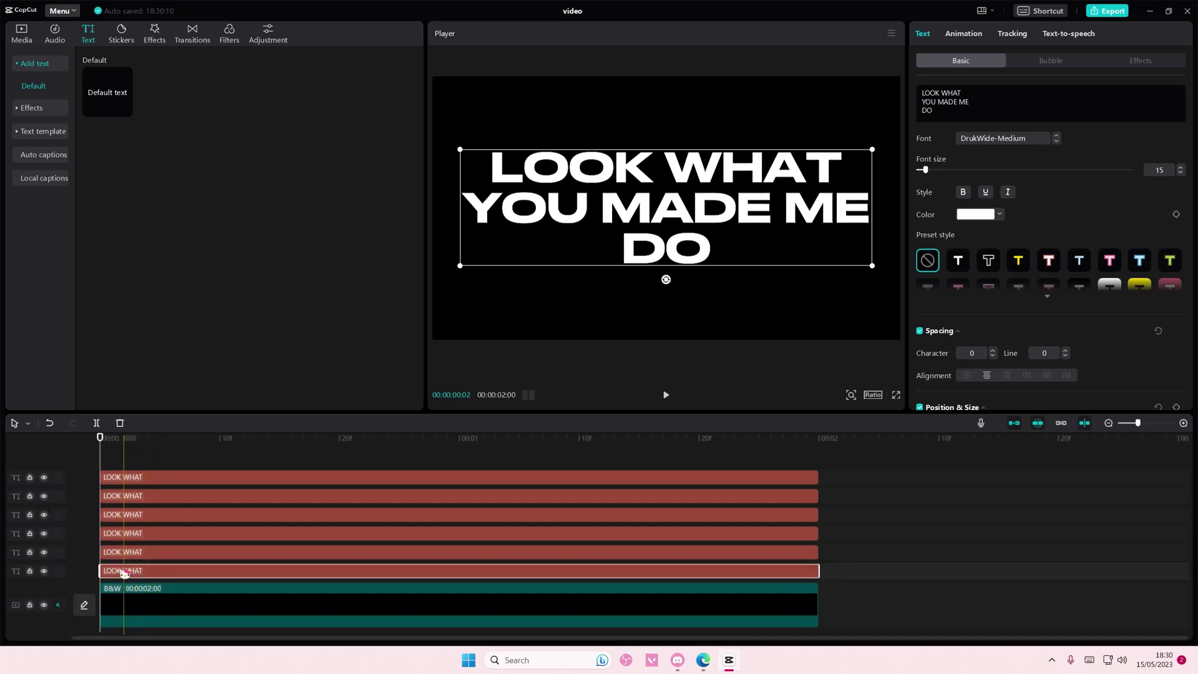
{"action": "left_click_drag", "start_coordinate": [99, 552], "coordinate": [177, 560]}
{"action": "left_click", "coordinate": [166, 535]}
{"action": "left_click_drag", "start_coordinate": [102, 534], "coordinate": [261, 538]}
{"action": "left_click", "coordinate": [119, 520]}
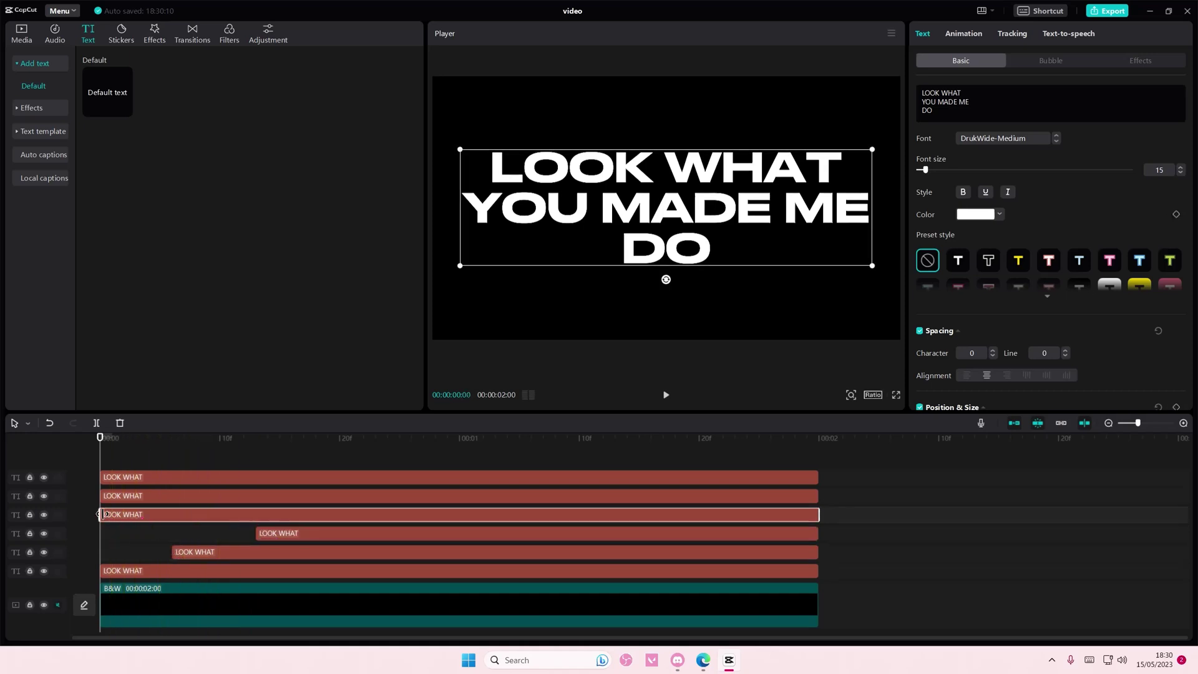
{"action": "left_click_drag", "start_coordinate": [103, 514], "coordinate": [339, 515]}
{"action": "left_click", "coordinate": [104, 496]}
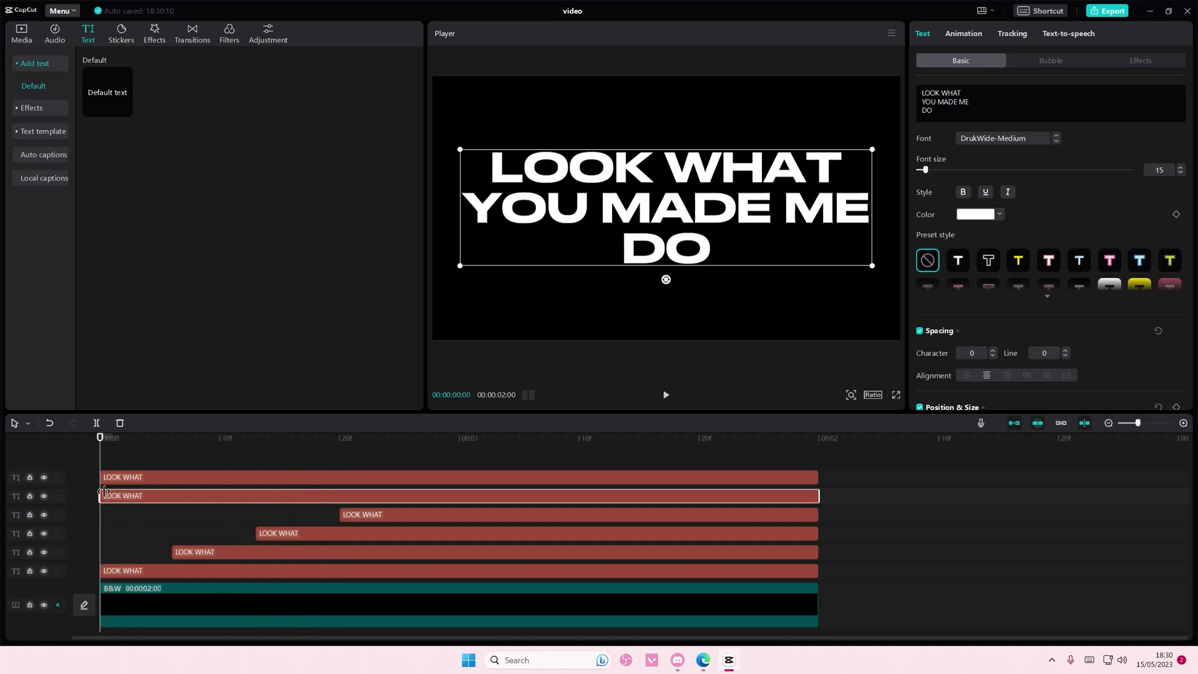
{"action": "left_click_drag", "start_coordinate": [104, 495], "coordinate": [423, 498]}
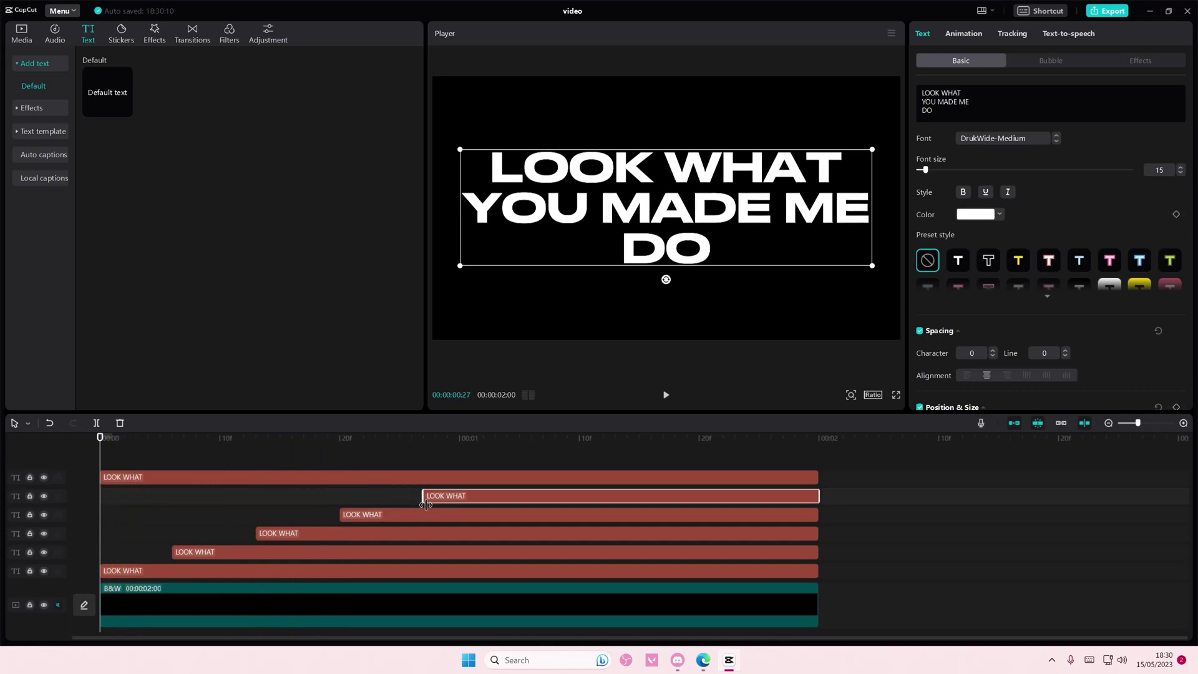
{"action": "left_click_drag", "start_coordinate": [103, 478], "coordinate": [496, 490]}
Step: On the bottom text copy, colour every word after LOOK black
{"action": "left_click", "coordinate": [187, 571]}
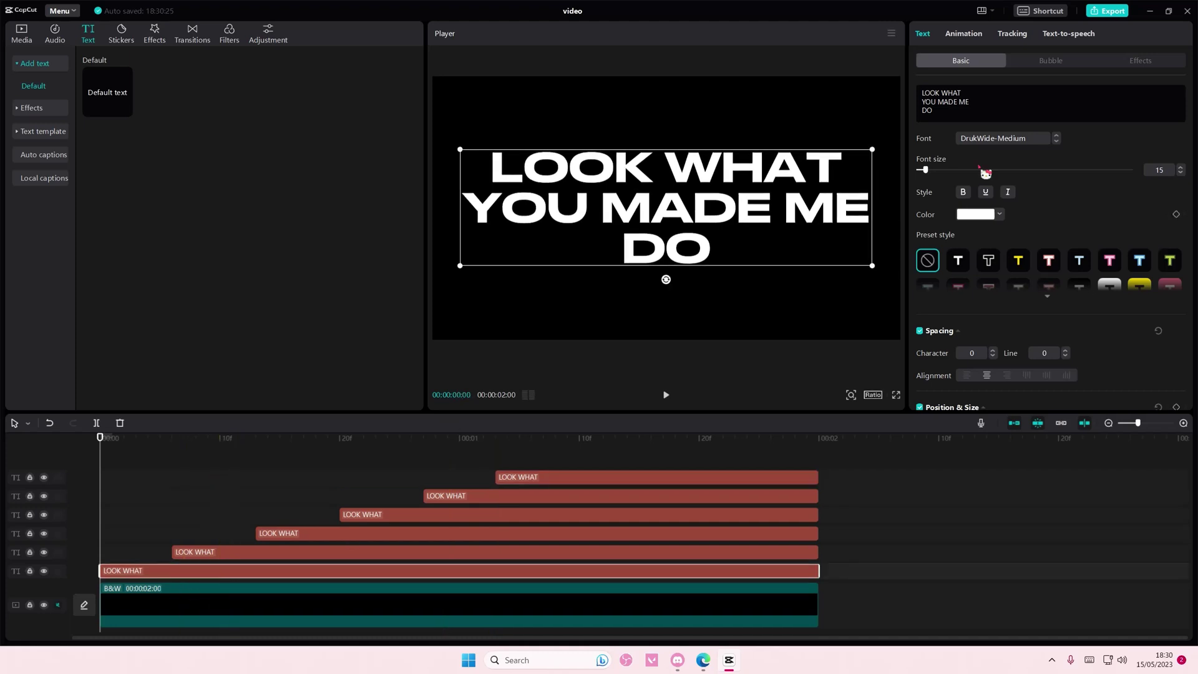
{"action": "left_click_drag", "start_coordinate": [961, 120], "coordinate": [943, 99]}
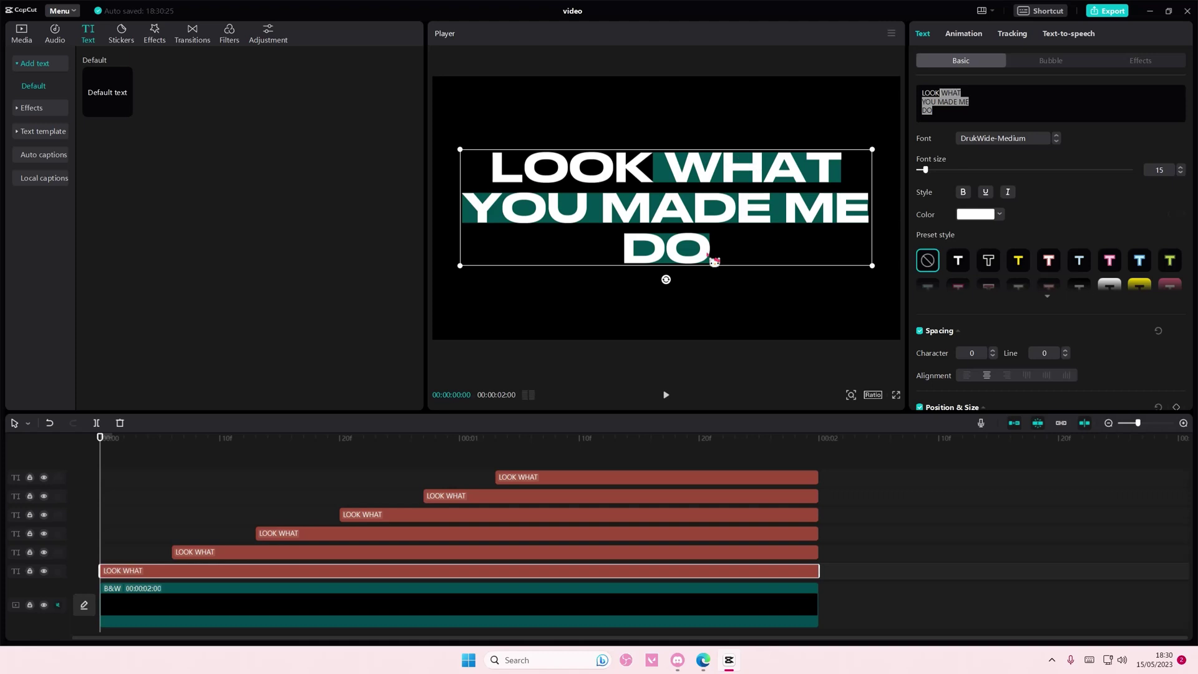
{"action": "left_click", "coordinate": [999, 214]}
{"action": "left_click_drag", "start_coordinate": [952, 298], "coordinate": [912, 310]}
{"action": "left_click", "coordinate": [187, 555]}
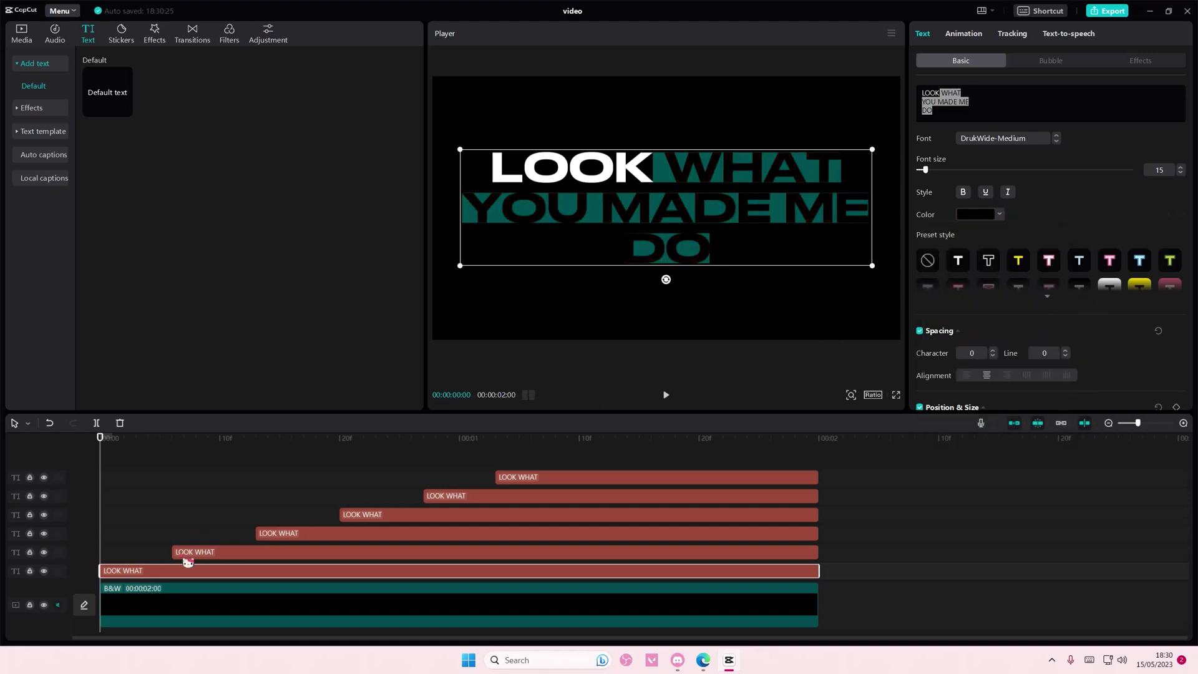
Step: On the fifth copy, turn YOU MADE ME DO near-black
{"action": "left_click", "coordinate": [187, 553]}
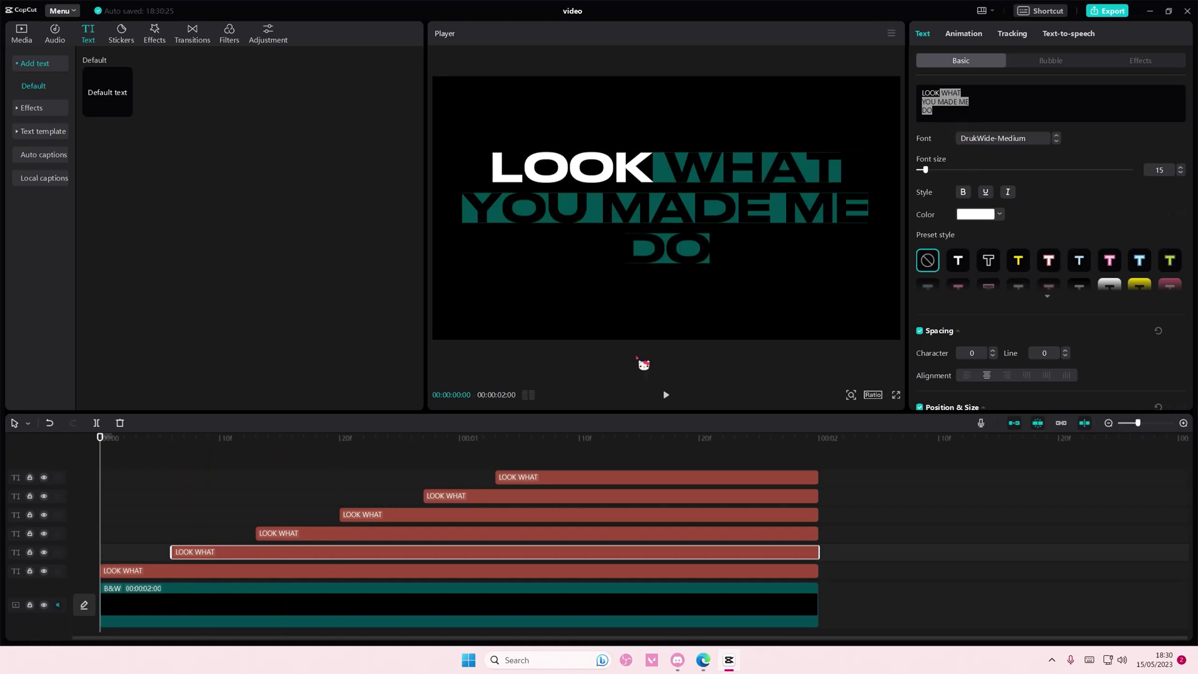
{"action": "left_click", "coordinate": [196, 476]}
{"action": "left_click", "coordinate": [208, 555]}
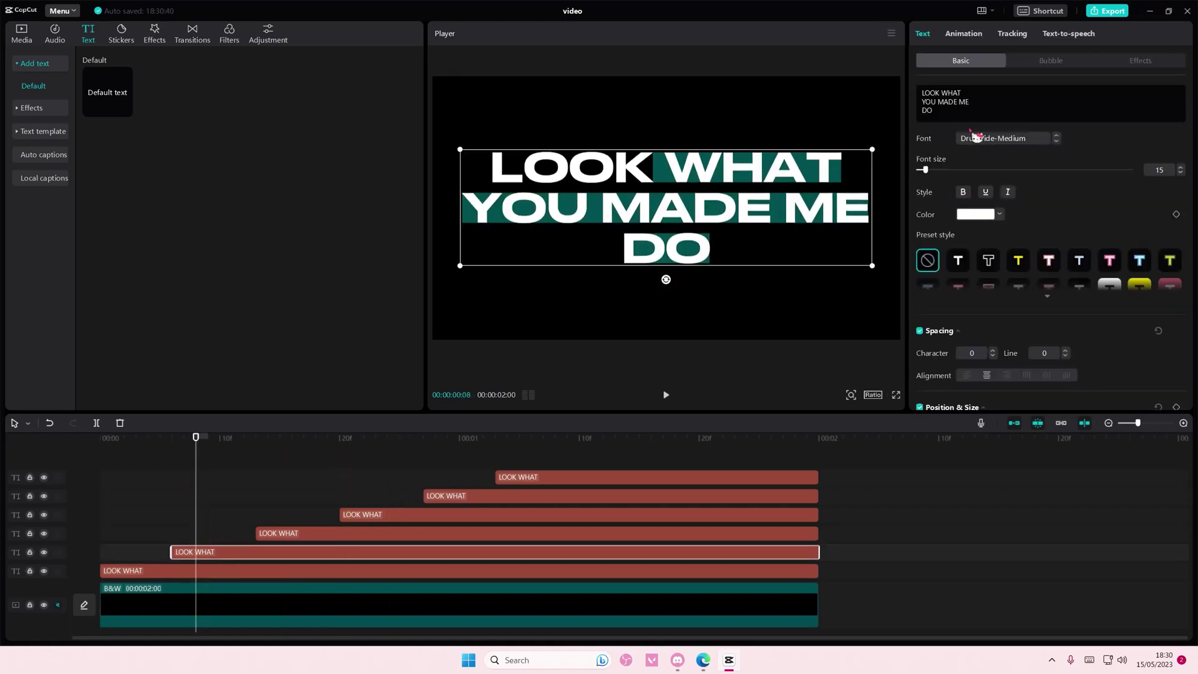
{"action": "left_click_drag", "start_coordinate": [953, 111], "coordinate": [914, 103]}
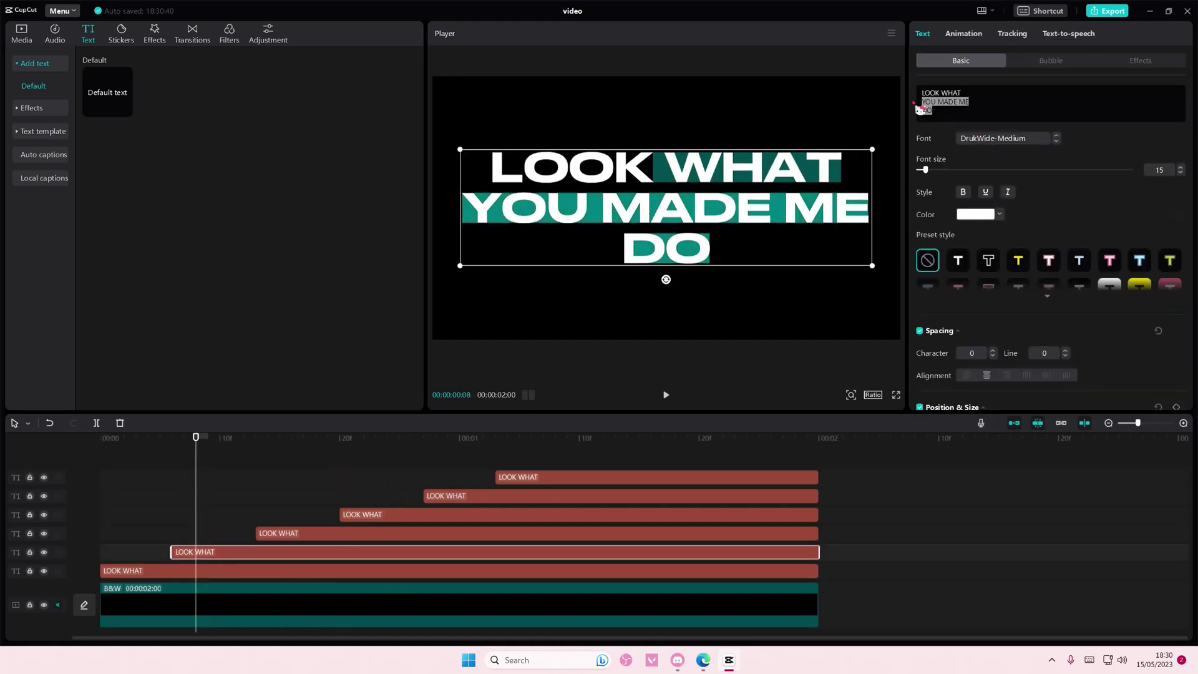
{"action": "left_click", "coordinate": [998, 215]}
{"action": "left_click", "coordinate": [936, 299]}
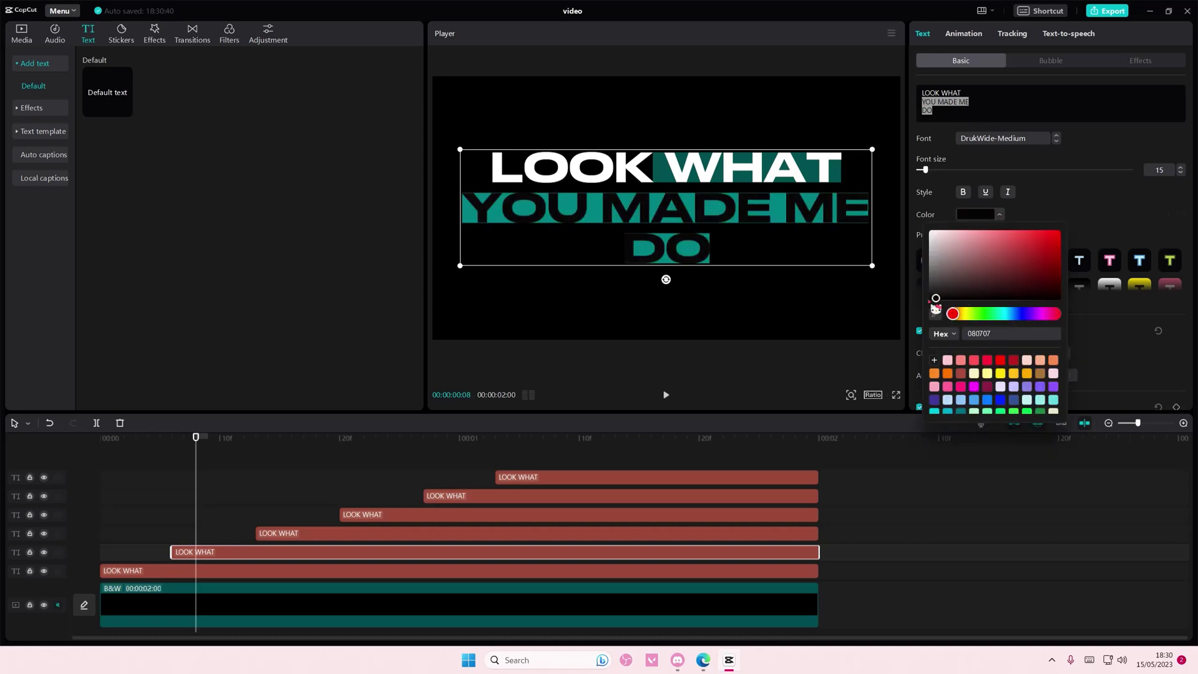
Step: Work on the fourth copy's text colour, then turn ME and DO black on the third copy
{"action": "left_click", "coordinate": [380, 531]}
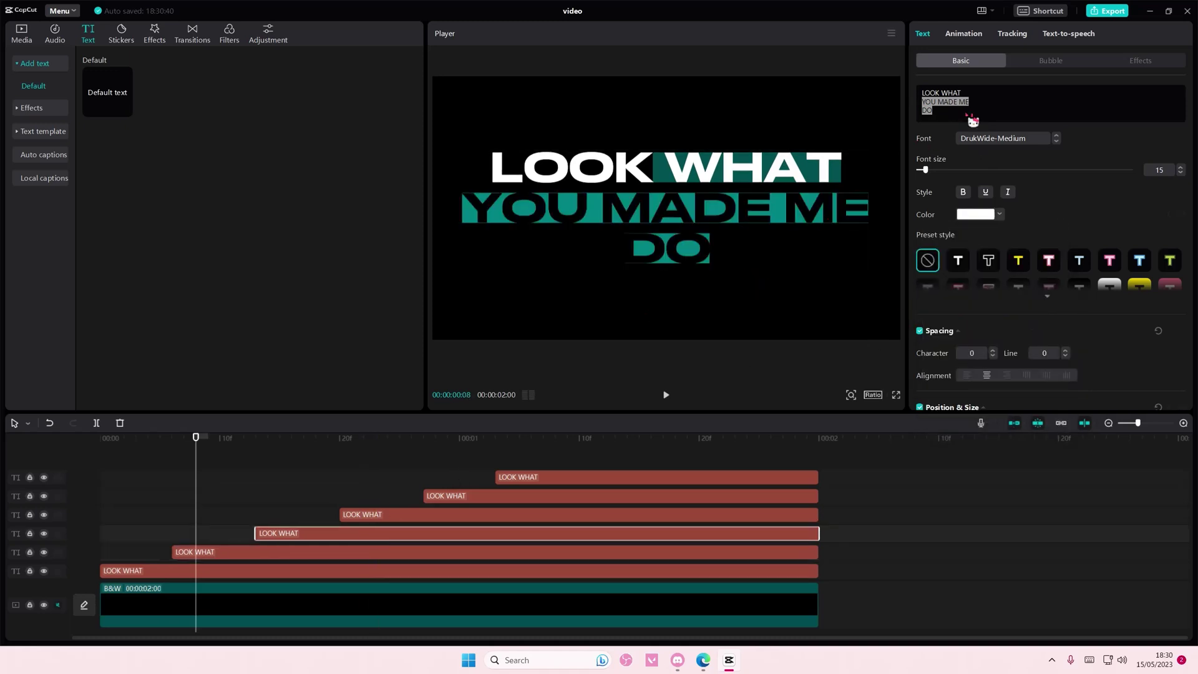
{"action": "left_click", "coordinate": [947, 114]}
{"action": "left_click", "coordinate": [999, 214]}
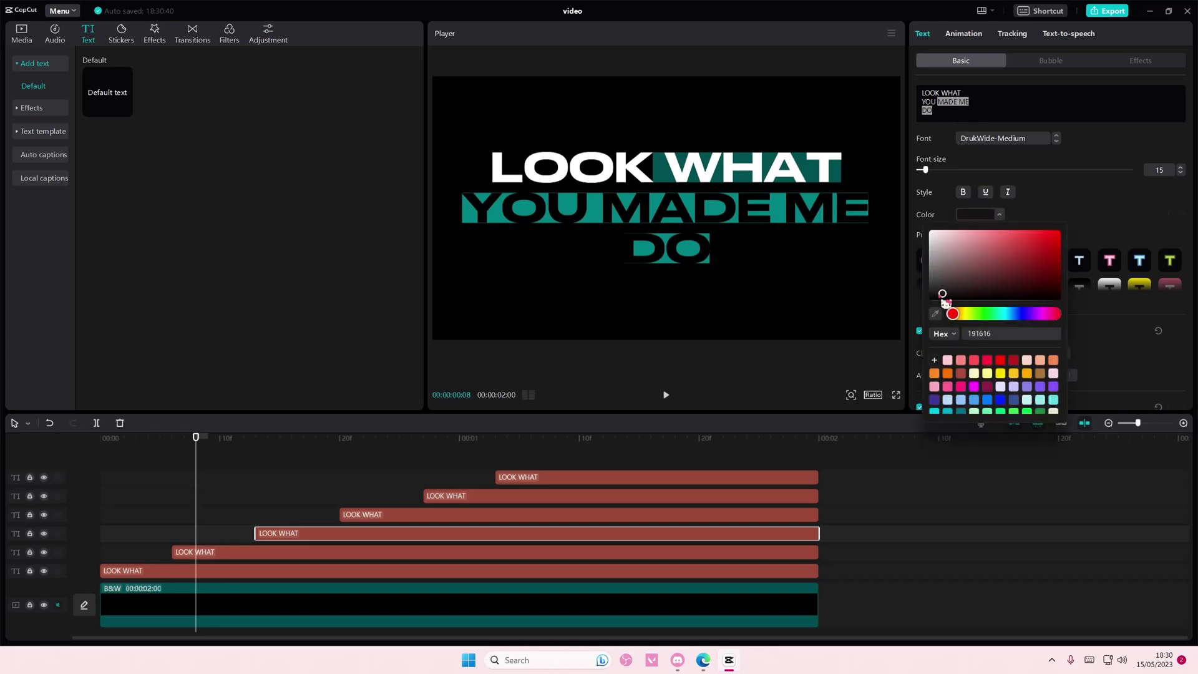
{"action": "left_click", "coordinate": [379, 476]}
{"action": "left_click", "coordinate": [375, 516]}
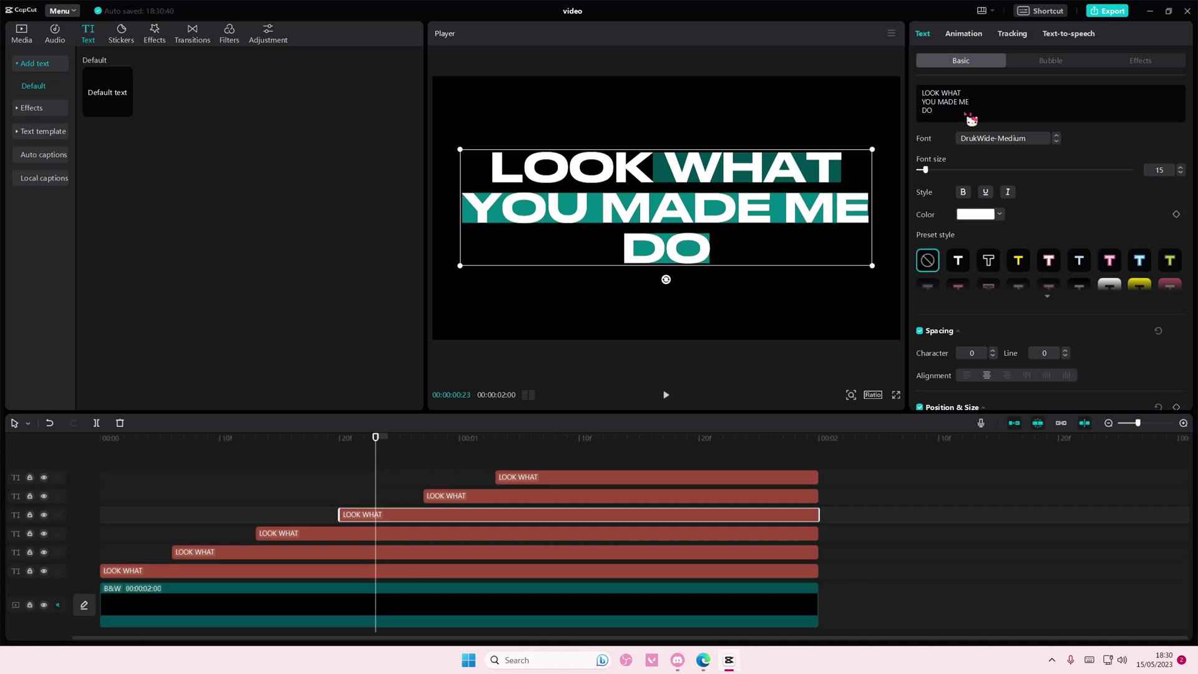
{"action": "left_click_drag", "start_coordinate": [972, 120], "coordinate": [967, 113]}
{"action": "left_click", "coordinate": [999, 214]}
{"action": "left_click_drag", "start_coordinate": [977, 289], "coordinate": [904, 322]}
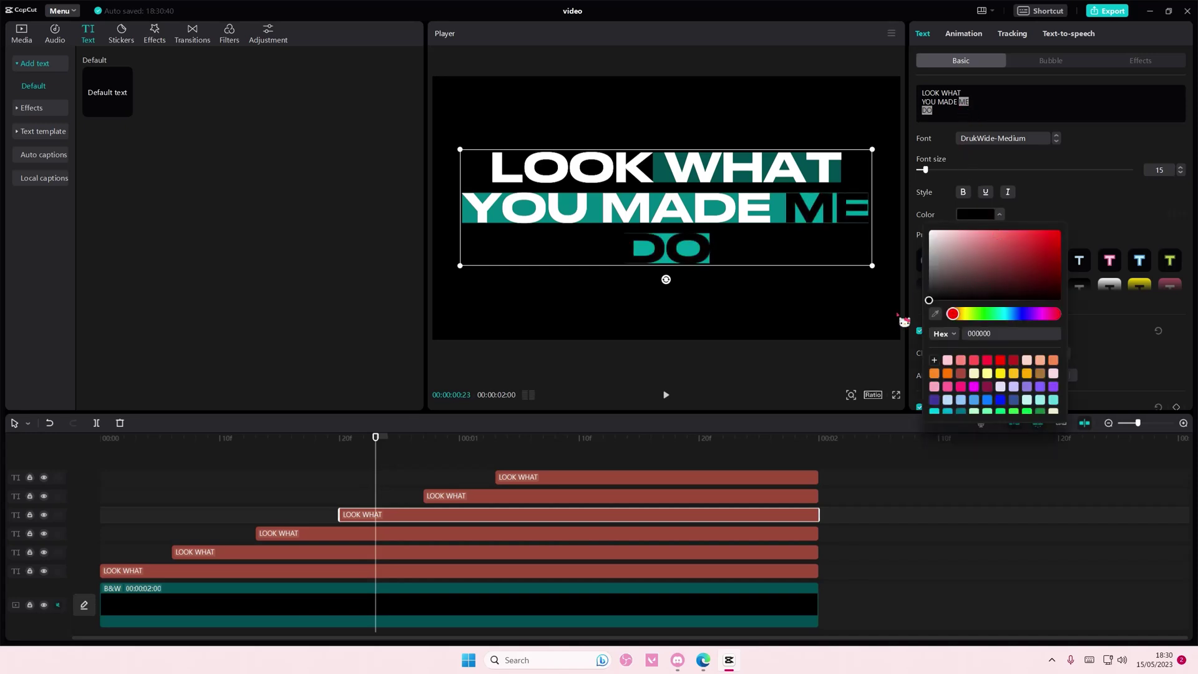
Step: Turn DO black on the second copy, then select the top copy
{"action": "left_click", "coordinate": [479, 497]}
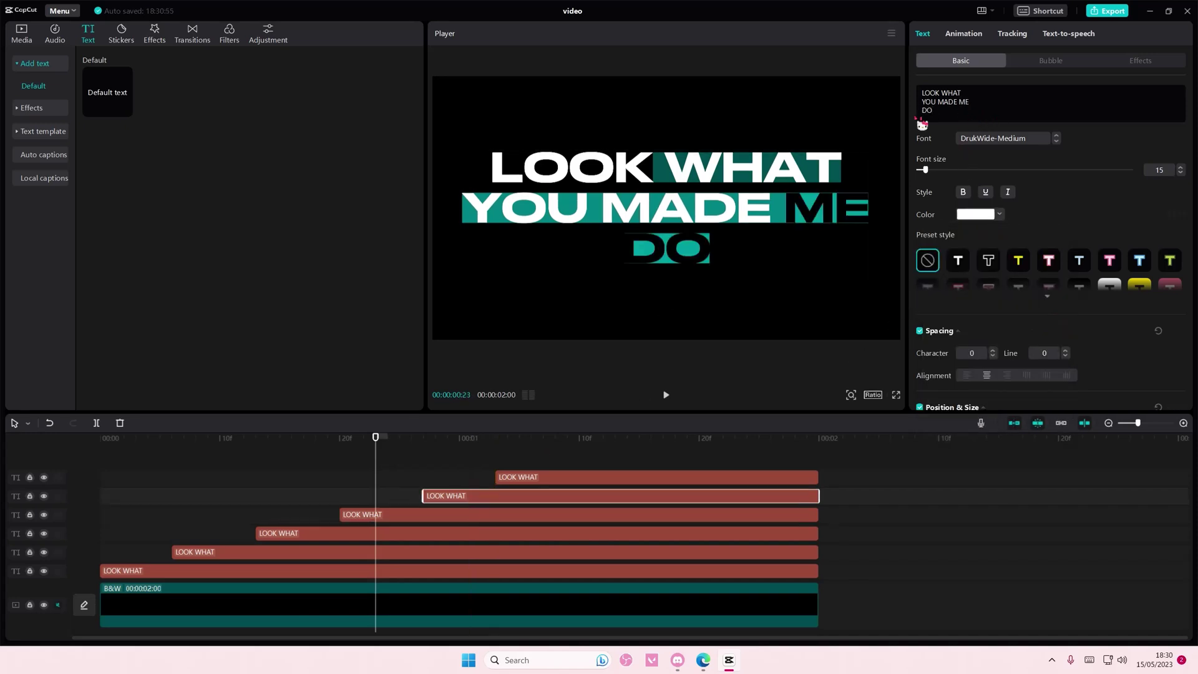
{"action": "left_click", "coordinate": [1000, 215]}
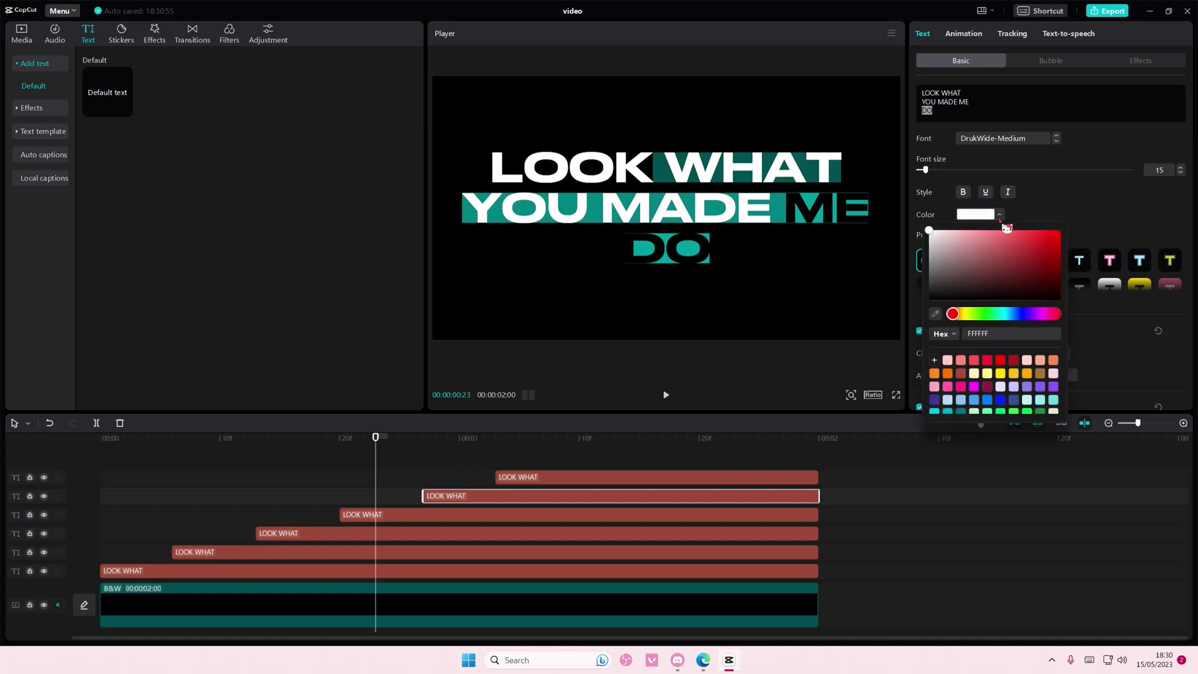
{"action": "left_click_drag", "start_coordinate": [954, 281], "coordinate": [752, 373]}
{"action": "left_click", "coordinate": [516, 449]}
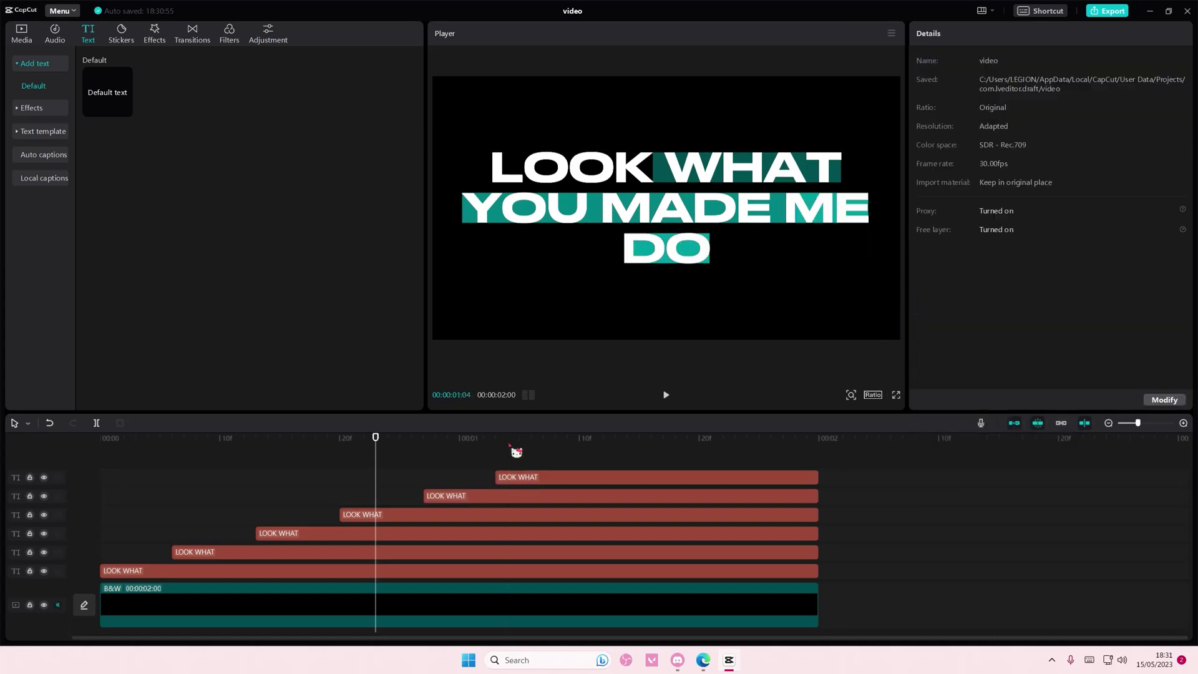
{"action": "left_click", "coordinate": [516, 449]}
{"action": "left_click", "coordinate": [710, 257]}
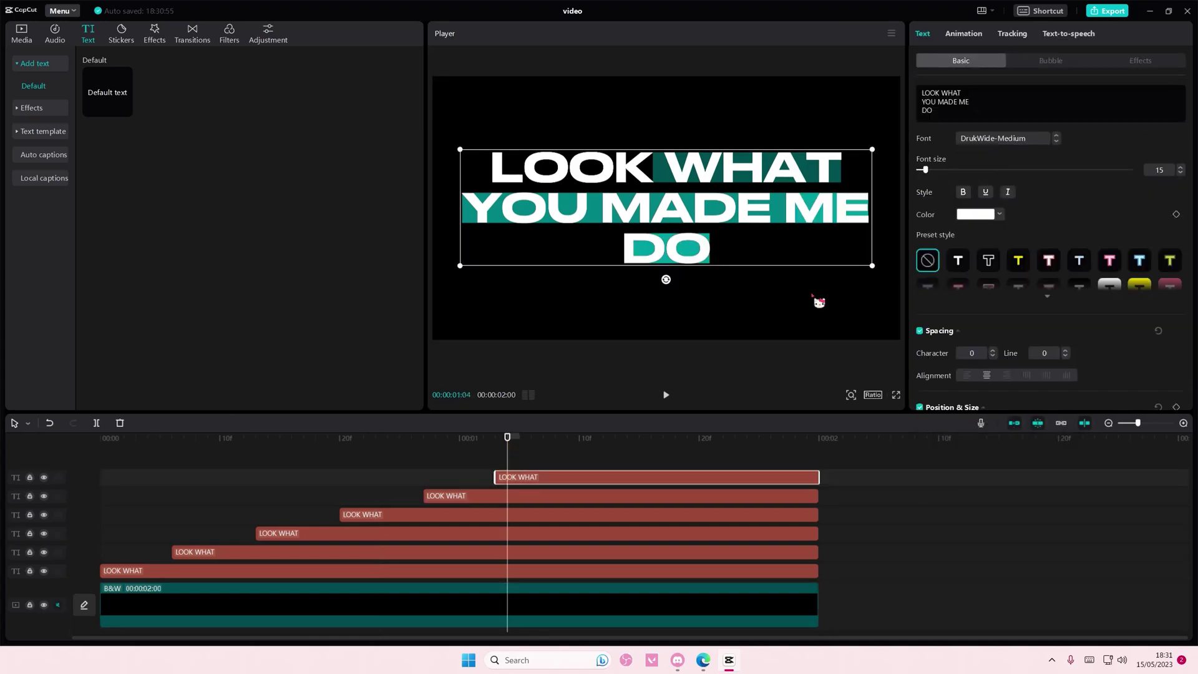
Step: Colour the word DO pure red on the top text copy
{"action": "left_click", "coordinate": [1002, 217]}
{"action": "left_click_drag", "start_coordinate": [1021, 270], "coordinate": [1079, 242]}
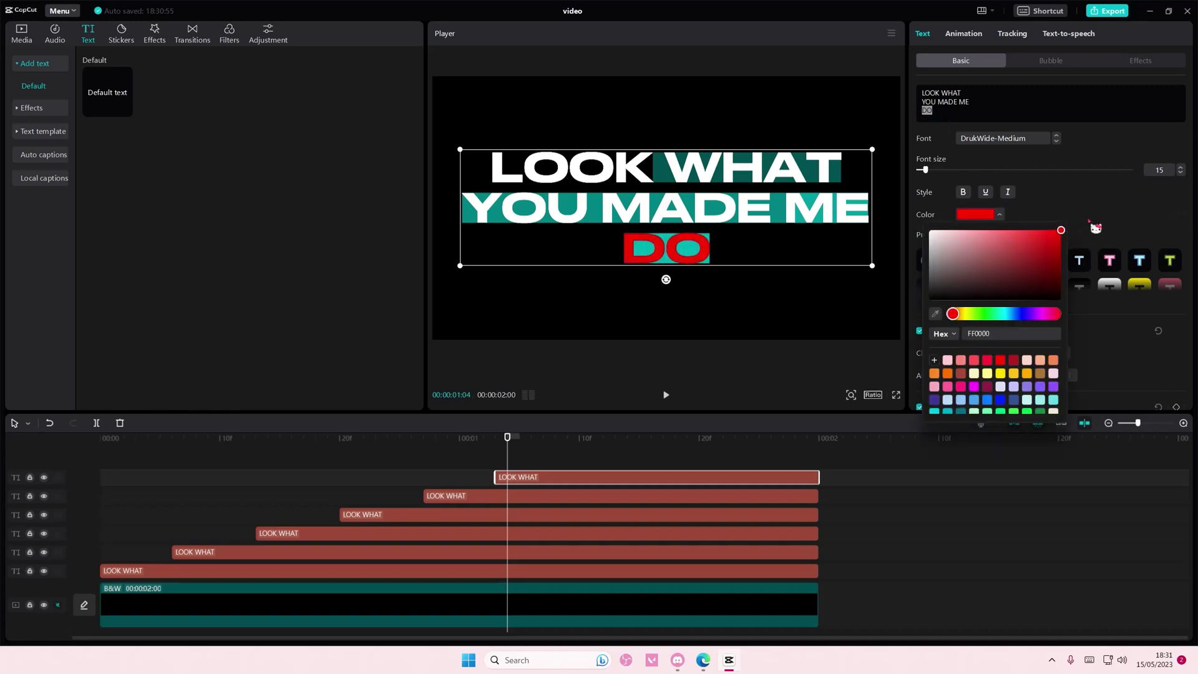
{"action": "left_click", "coordinate": [954, 530]}
{"action": "left_click", "coordinate": [953, 530]}
Step: Check each of the six LOOK WHAT text clips row by row near the clip end
{"action": "left_click", "coordinate": [784, 459]}
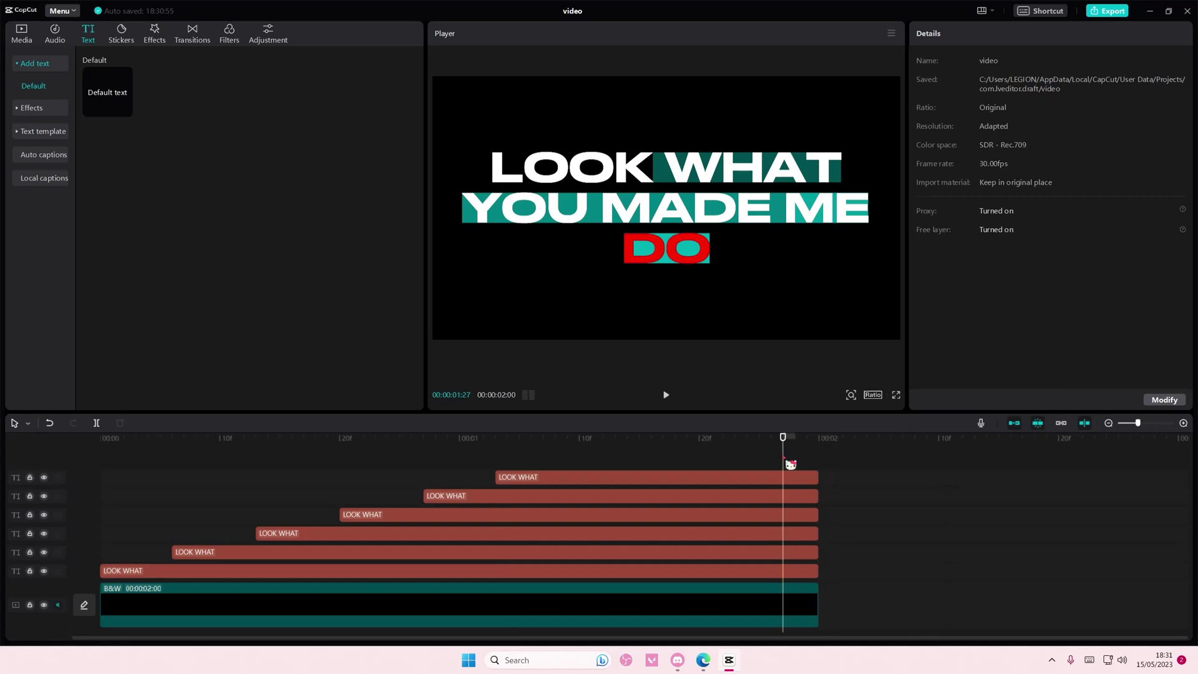
{"action": "left_click", "coordinate": [766, 479]}
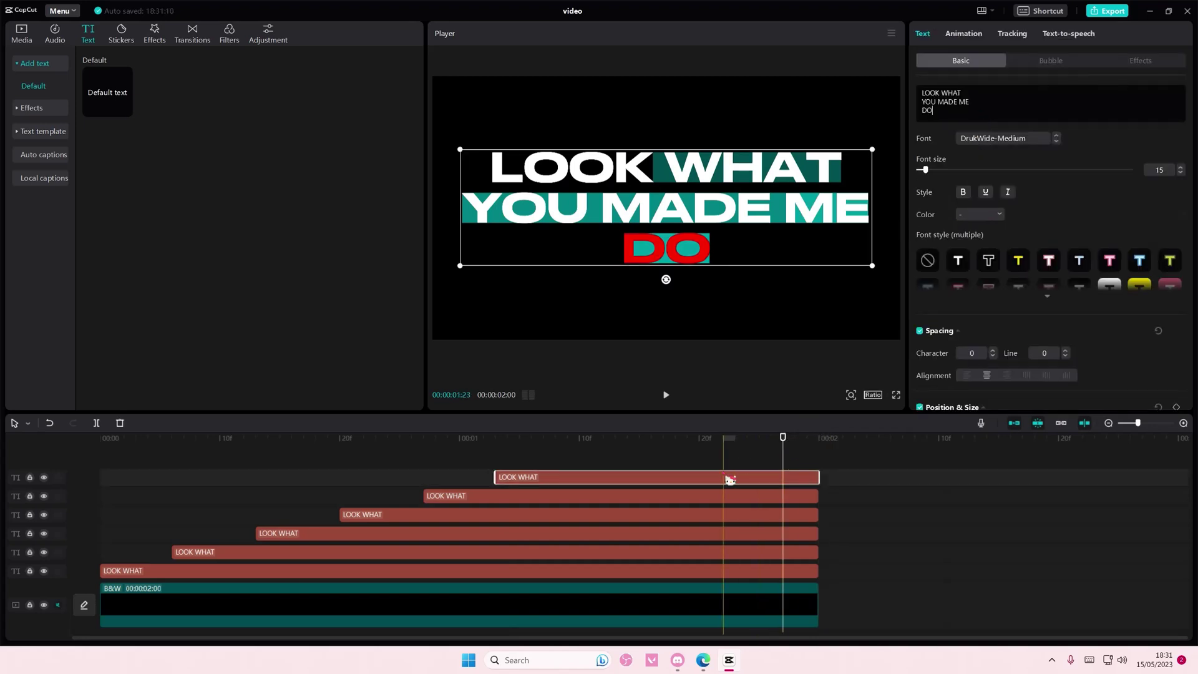
{"action": "left_click", "coordinate": [703, 495]}
{"action": "left_click", "coordinate": [784, 518]}
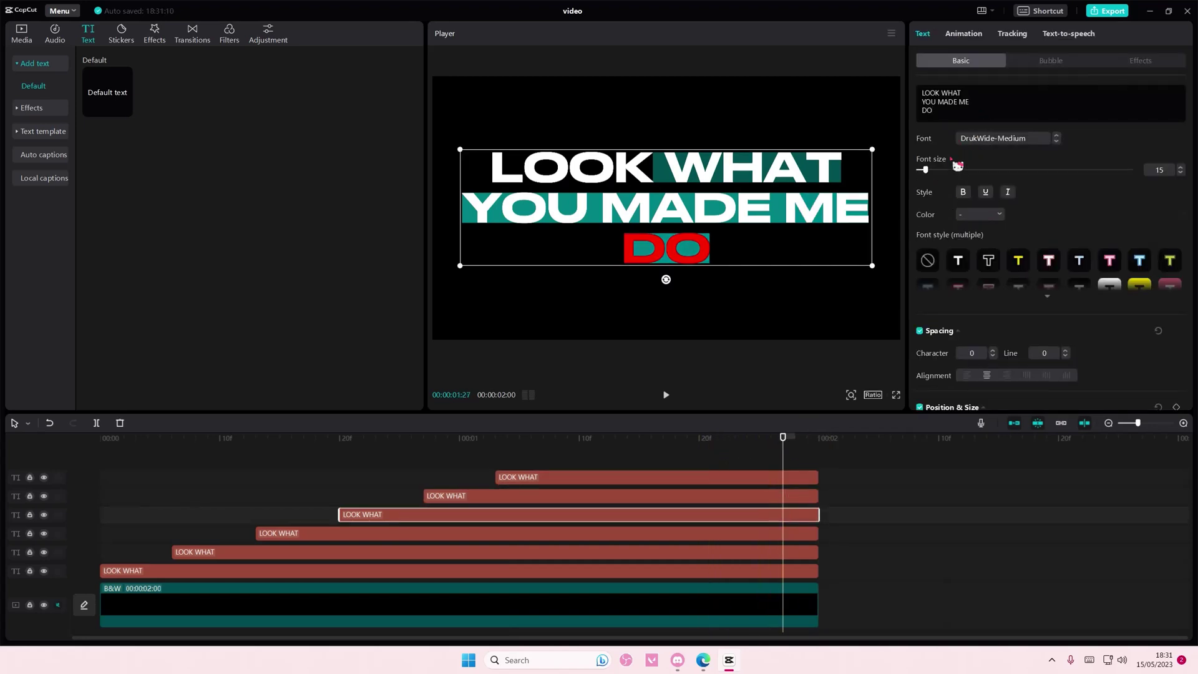
{"action": "left_click", "coordinate": [735, 541]}
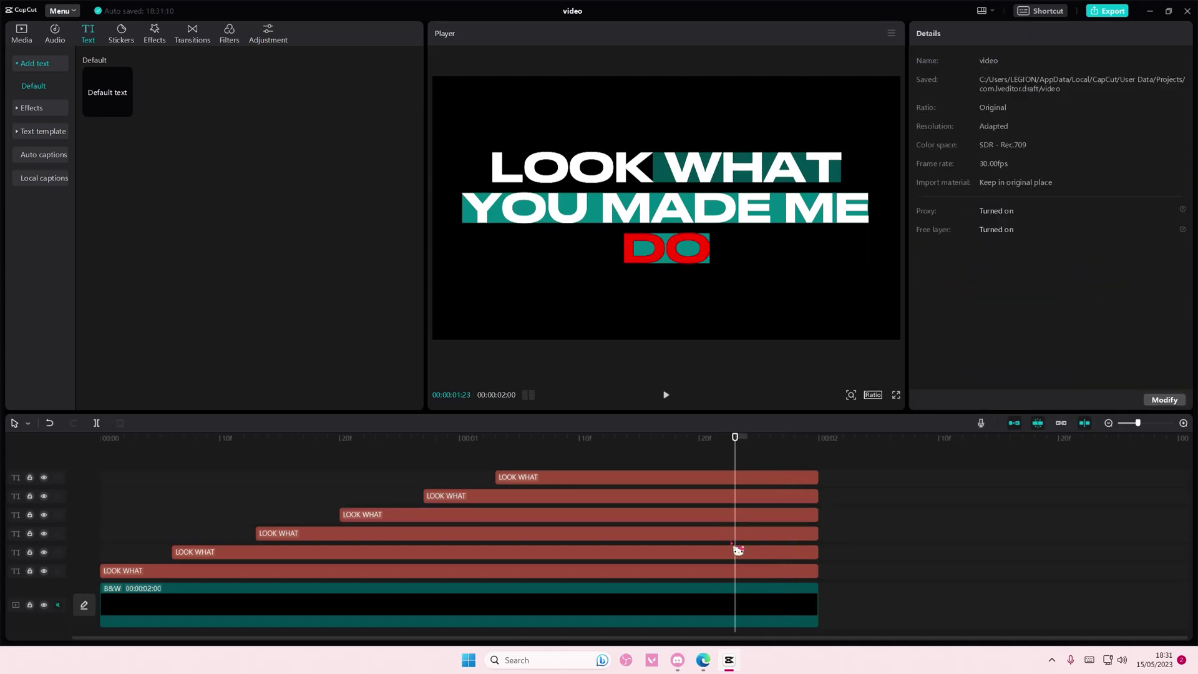
{"action": "left_click", "coordinate": [738, 537]}
{"action": "left_click", "coordinate": [736, 551]}
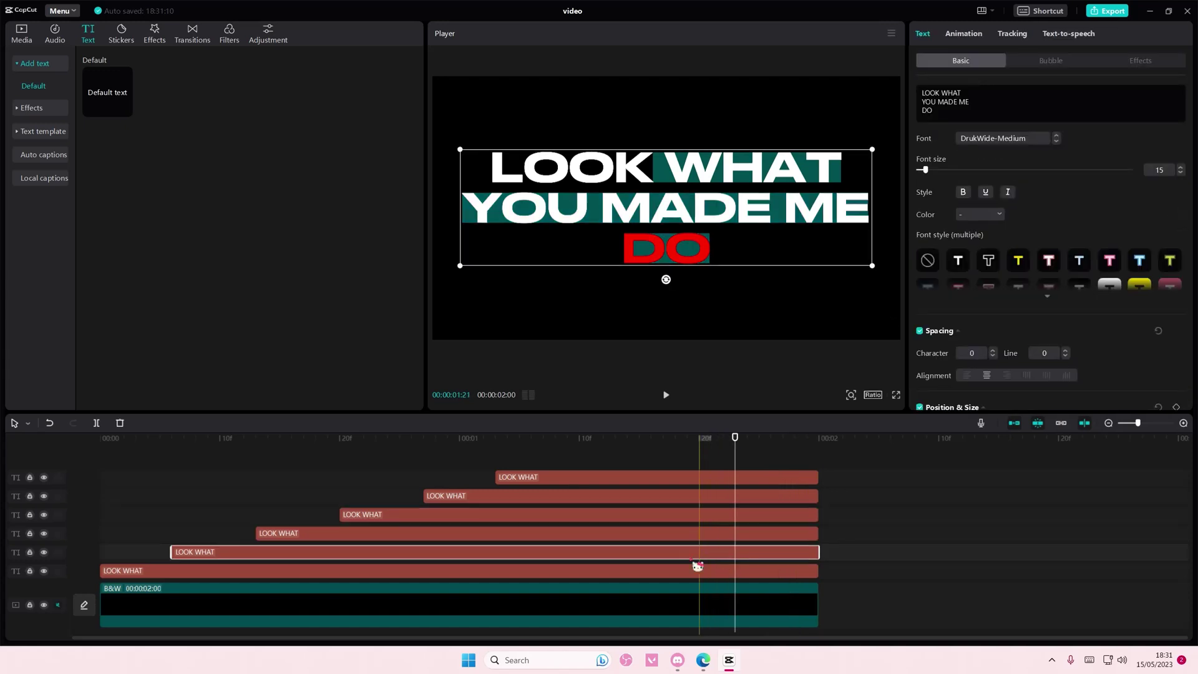
{"action": "left_click", "coordinate": [676, 578]}
{"action": "left_click", "coordinate": [673, 557]}
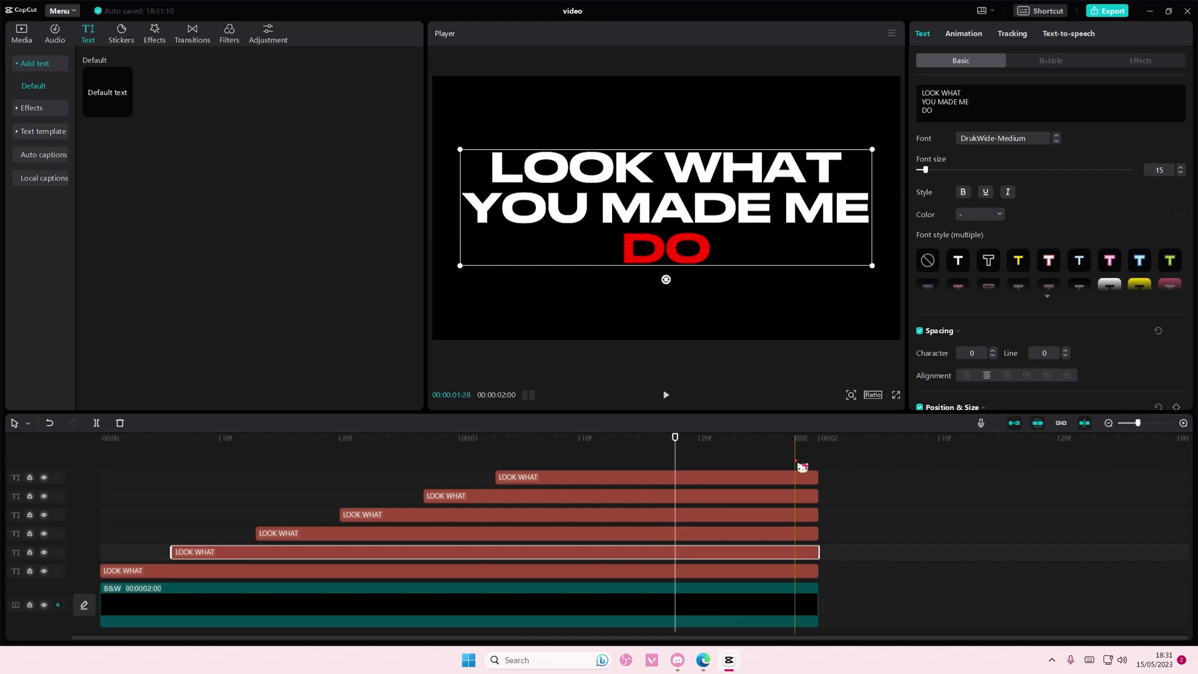
{"action": "left_click", "coordinate": [509, 477]}
Step: Preview the lyric, then shift all six text clips later to start around 00:00:00:05
{"action": "left_click_drag", "start_coordinate": [671, 449], "coordinate": [83, 439]}
{"action": "key", "text": "space"}
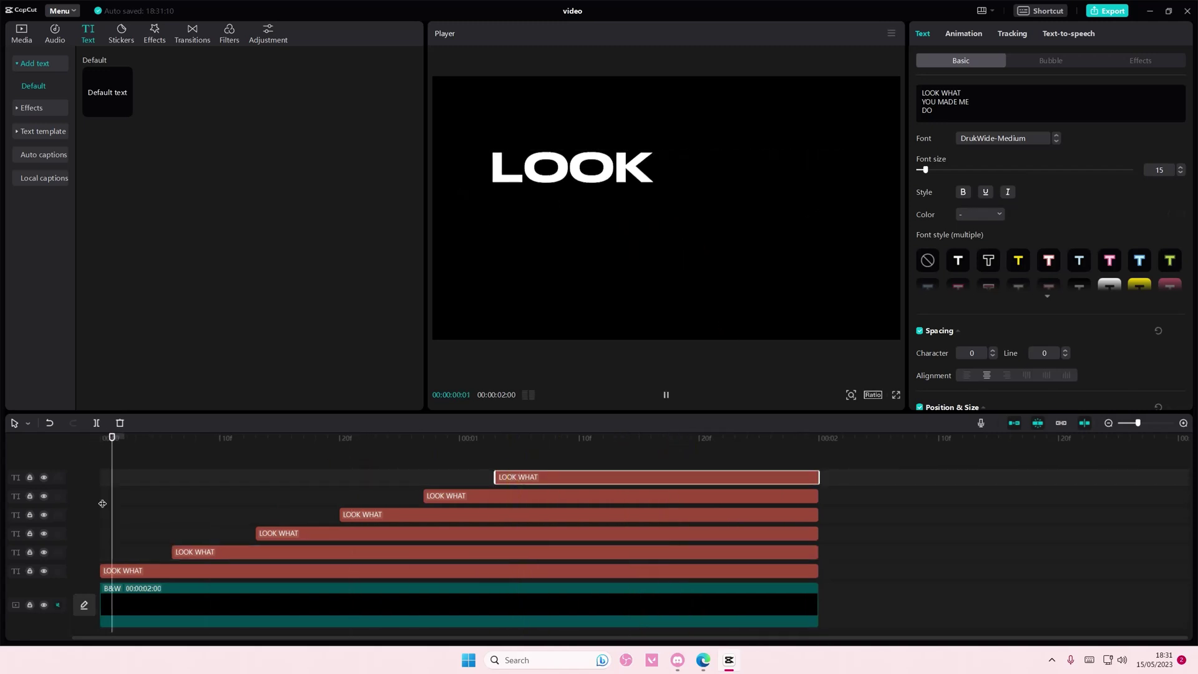
{"action": "left_click", "coordinate": [102, 503]}
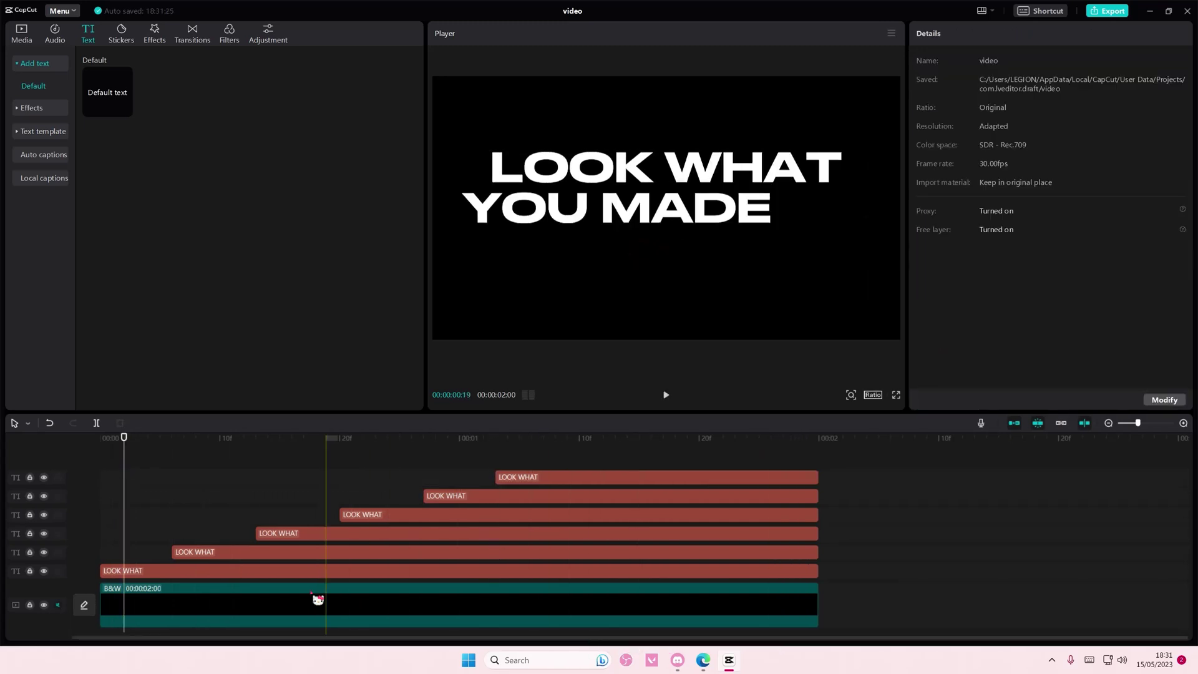
{"action": "left_click", "coordinate": [164, 570]}
{"action": "left_click_drag", "start_coordinate": [189, 441], "coordinate": [609, 580]}
{"action": "left_click", "coordinate": [815, 615]}
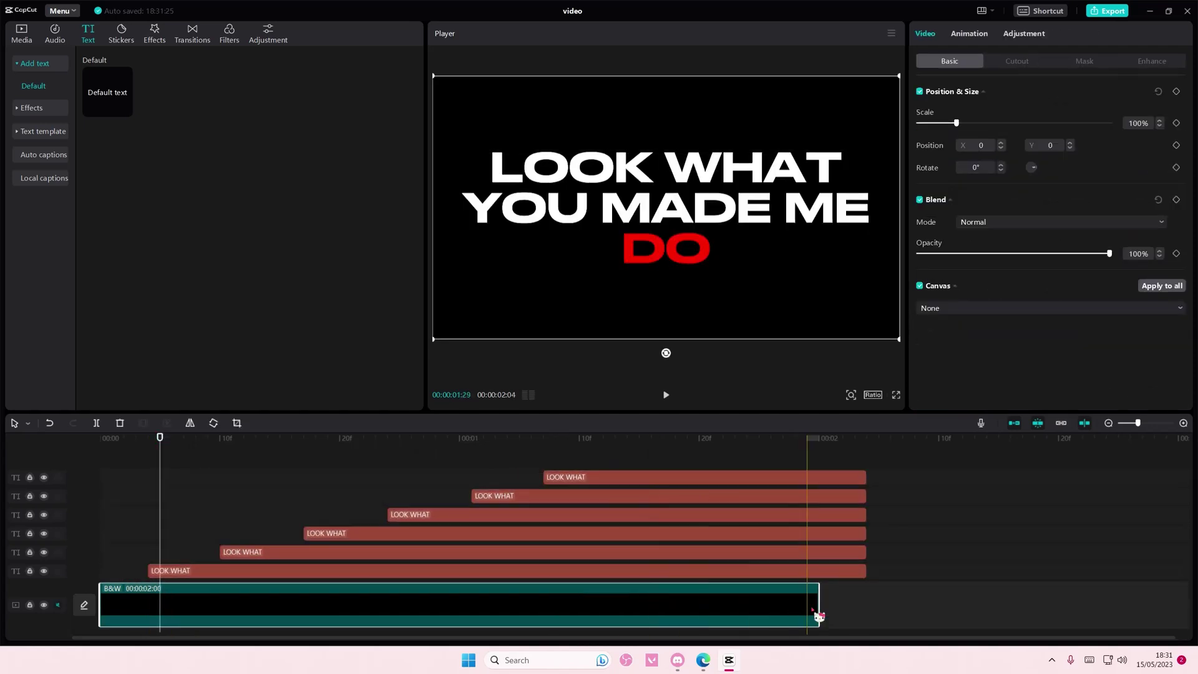
Step: Extend the B&W background clip to 2:04 and replay from the start
{"action": "left_click", "coordinate": [821, 612]}
{"action": "left_click", "coordinate": [852, 615]}
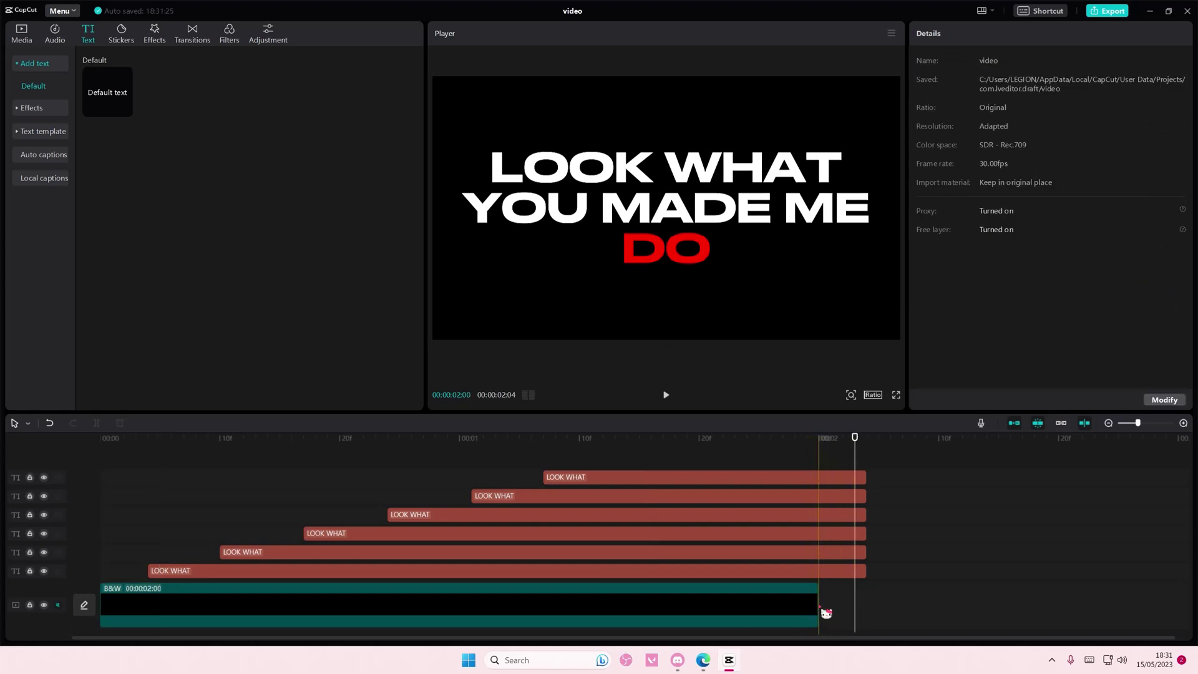
{"action": "left_click_drag", "start_coordinate": [821, 612], "coordinate": [867, 612]}
{"action": "left_click", "coordinate": [152, 460]}
{"action": "left_click", "coordinate": [100, 460]}
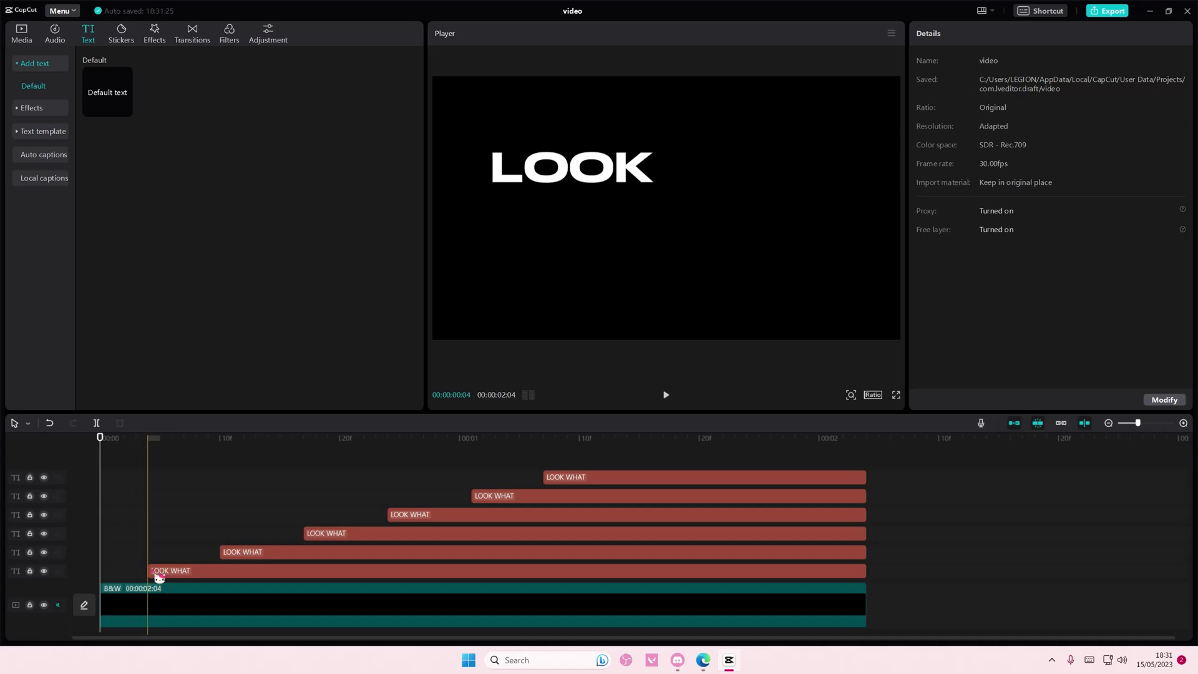
{"action": "key", "text": "space"}
{"action": "key", "text": "space"}
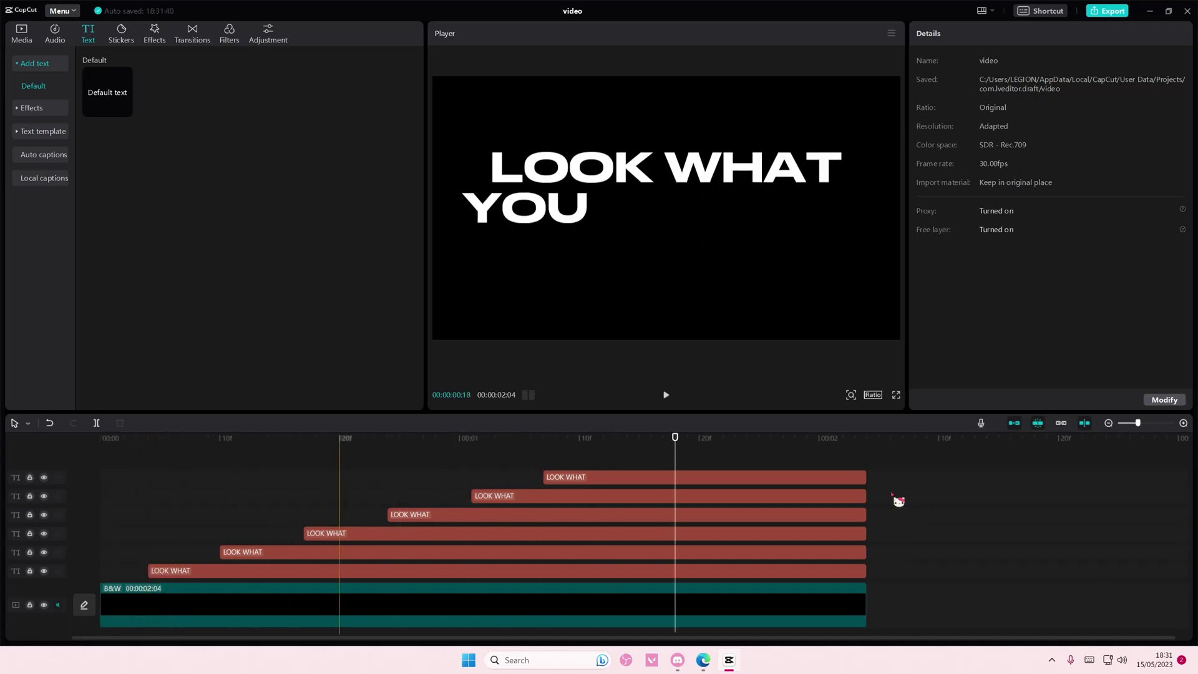
Step: Merge the six LOOK WHAT text clips into one compound clip
{"action": "left_click_drag", "start_coordinate": [892, 579], "coordinate": [721, 481]}
{"action": "right_click", "coordinate": [677, 509]}
{"action": "left_click", "coordinate": [722, 602]}
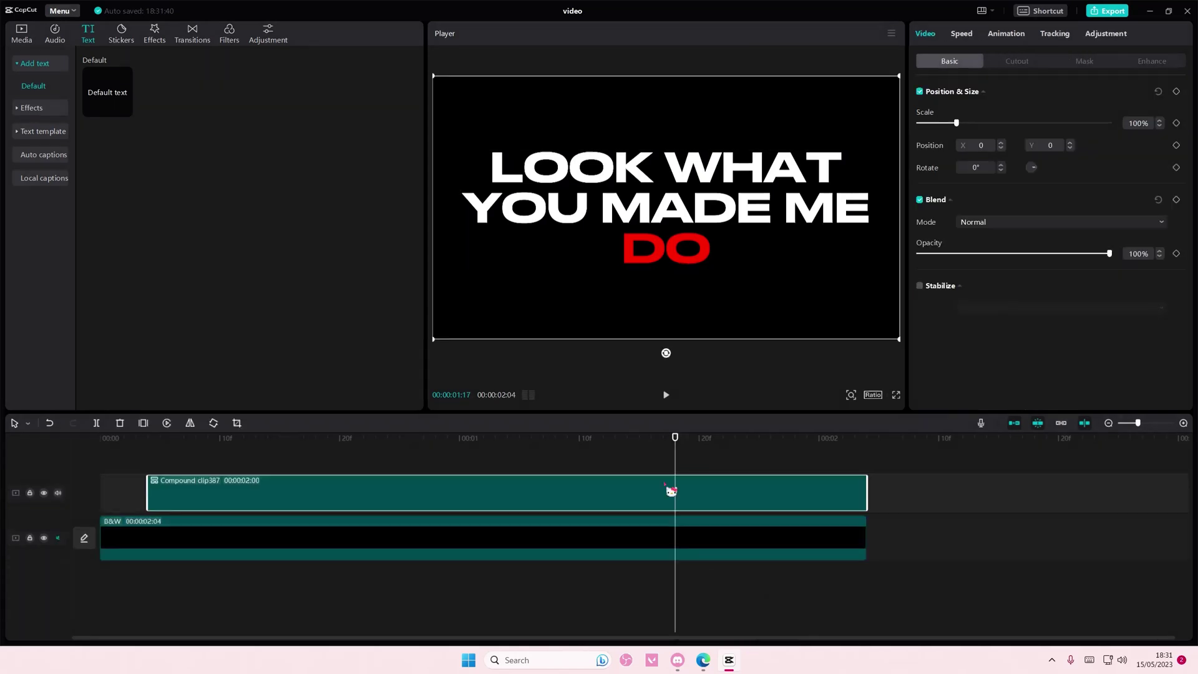
{"action": "left_click_drag", "start_coordinate": [676, 446], "coordinate": [124, 438]}
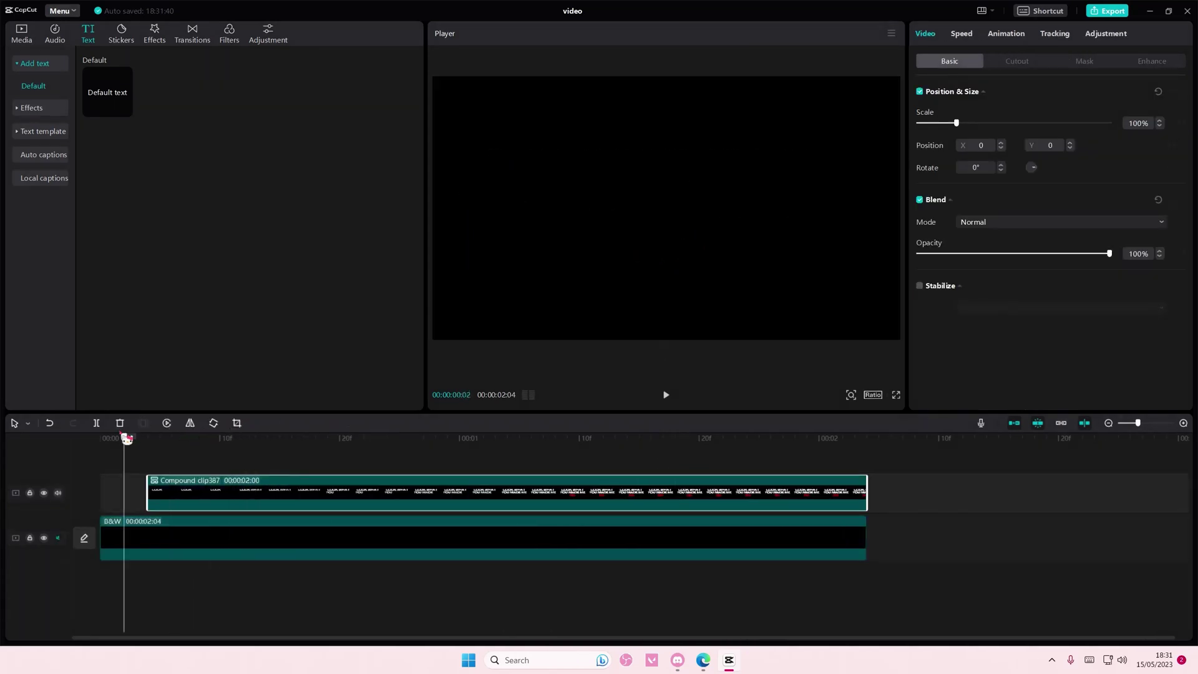
Step: Add the Edge Glow lens effect and trim it to span the compound lyric clip
{"action": "left_click", "coordinate": [157, 41]}
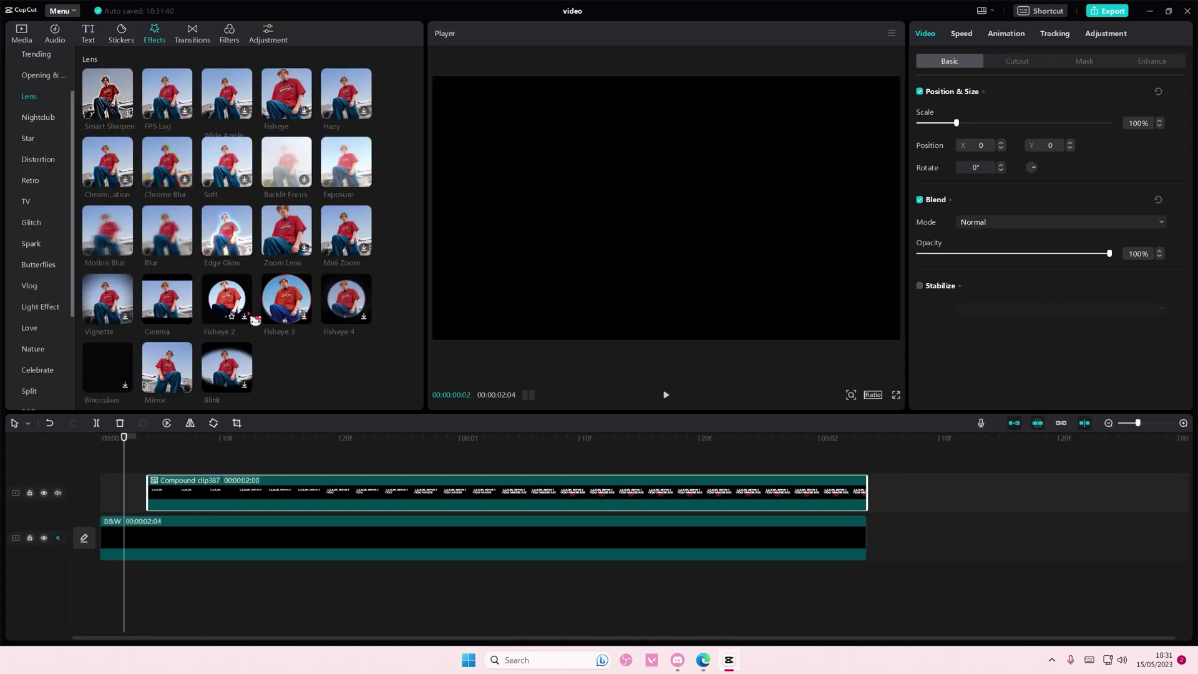
{"action": "left_click", "coordinate": [244, 249]}
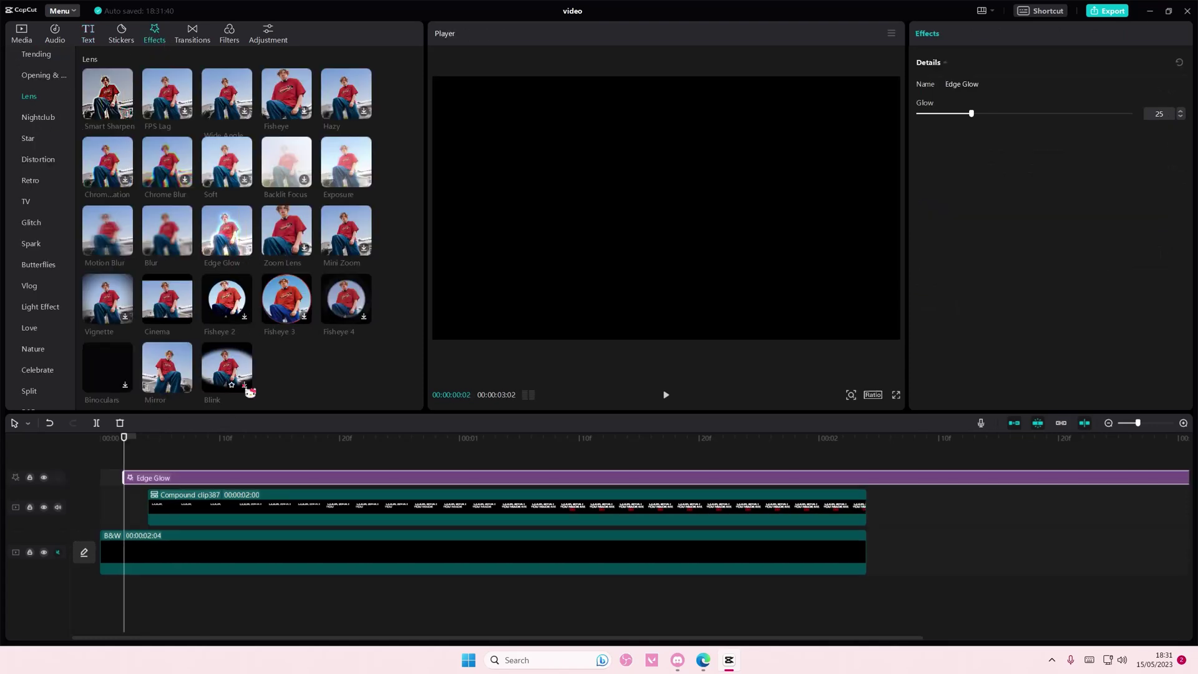
{"action": "left_click_drag", "start_coordinate": [140, 479], "coordinate": [151, 479]}
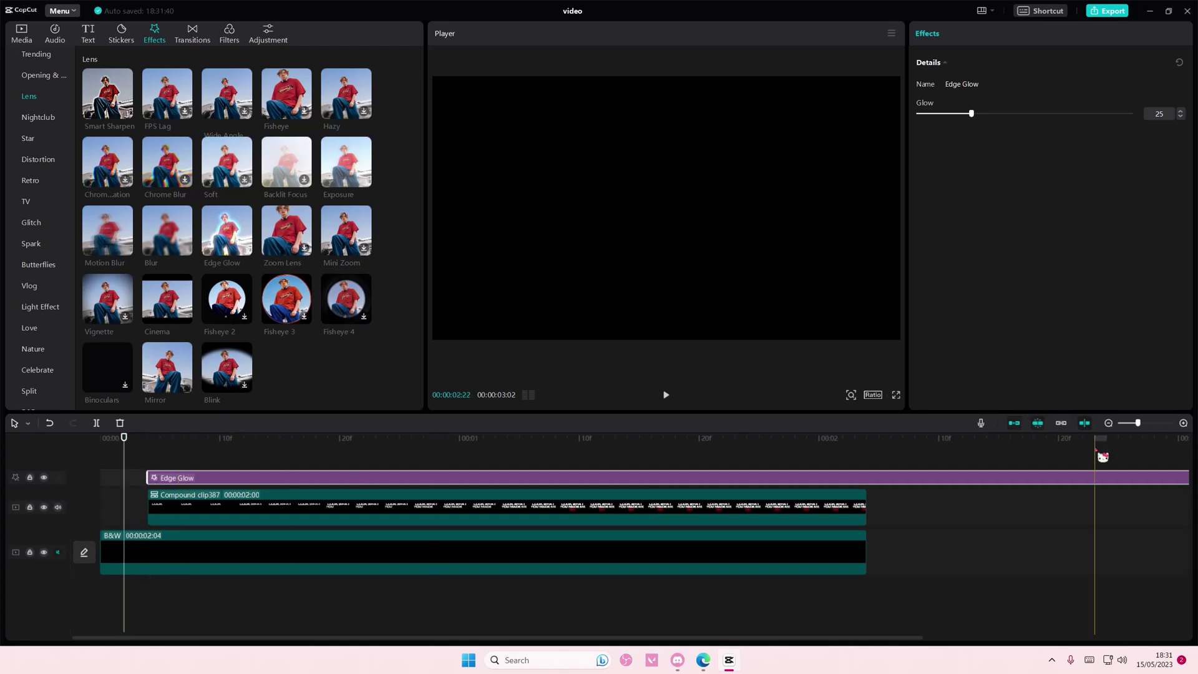
{"action": "left_click", "coordinate": [1108, 423]}
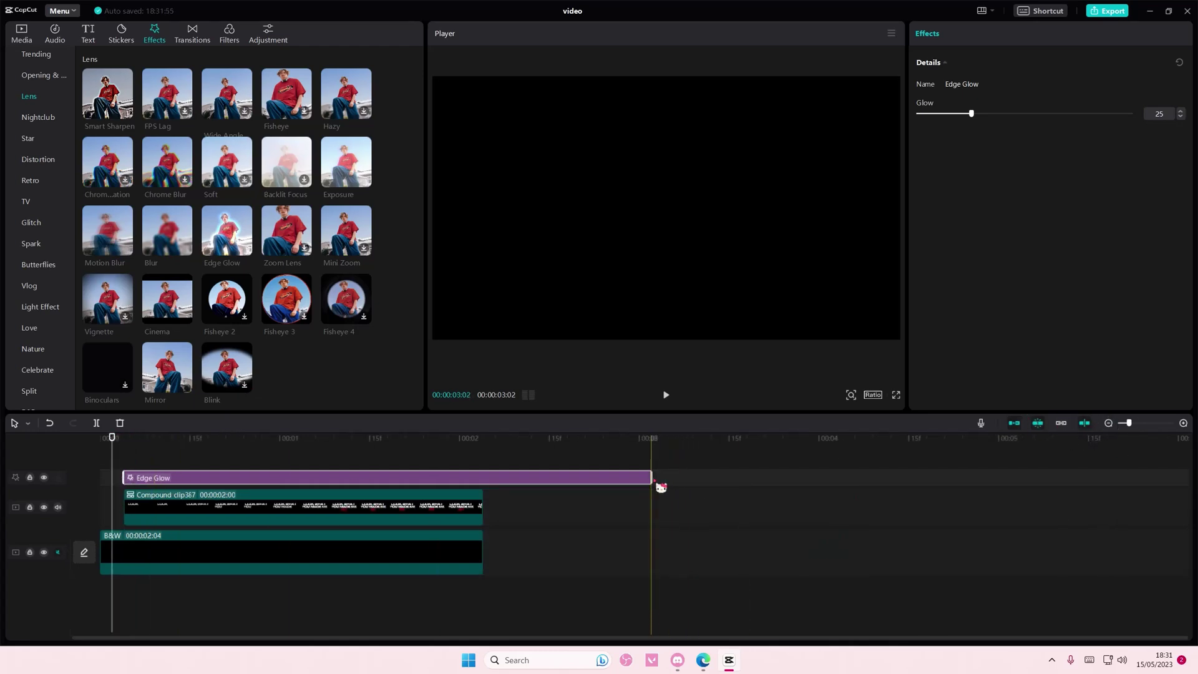
{"action": "left_click_drag", "start_coordinate": [652, 478], "coordinate": [482, 481]}
{"action": "left_click", "coordinate": [121, 458]}
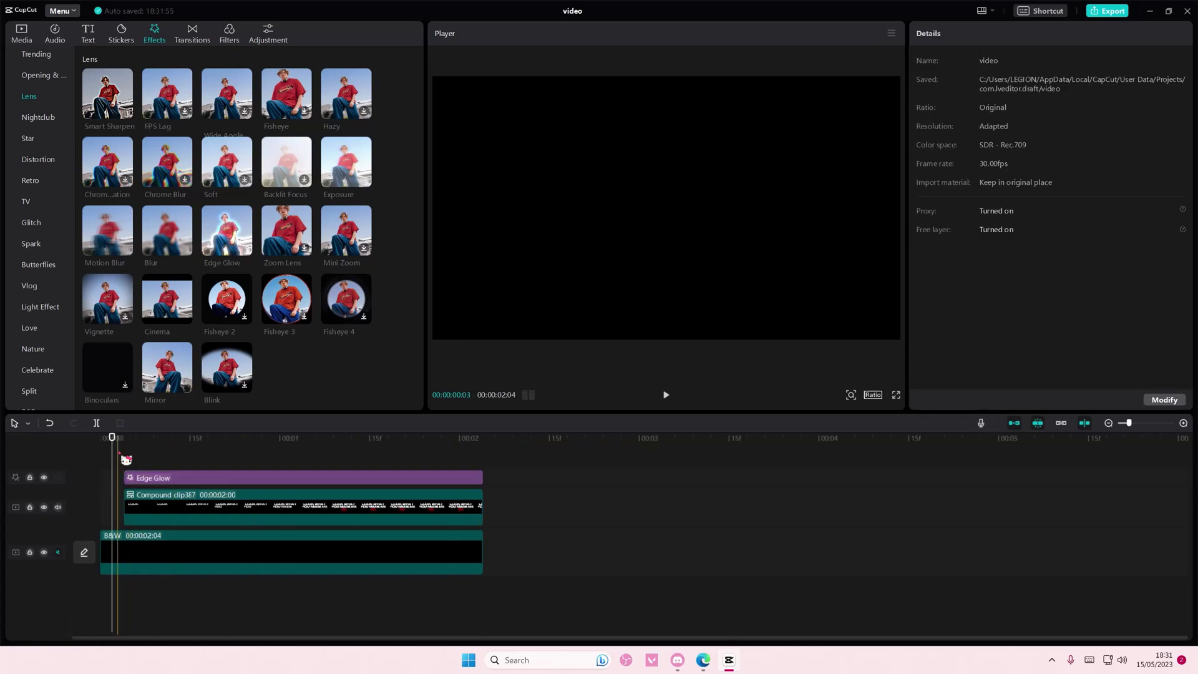
Step: Preview the glow, then lower Edge Glow strength to 17
{"action": "key", "text": "space"}
{"action": "key", "text": "space"}
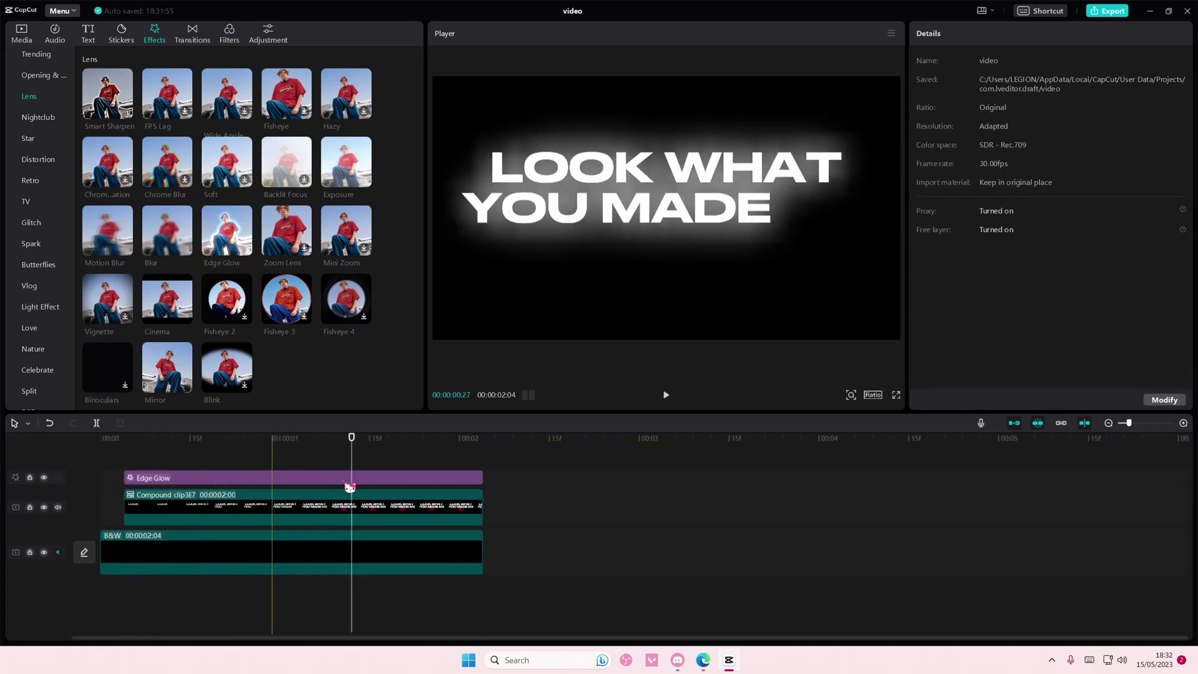
{"action": "left_click", "coordinate": [375, 482]}
{"action": "mouse_move", "coordinate": [971, 134]}
{"action": "left_mouse_down"}
{"action": "mouse_move", "coordinate": [942, 130]}
{"action": "mouse_move", "coordinate": [958, 134]}
{"action": "left_mouse_up"}
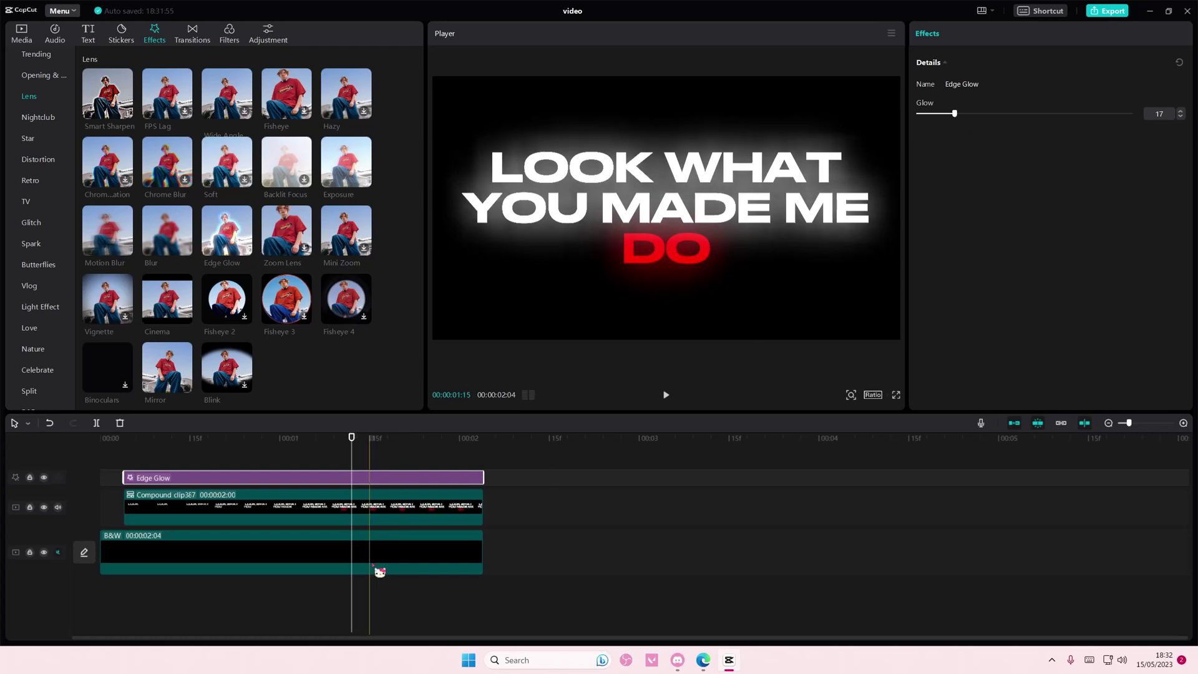
Step: Apply the slide-and-wave Combo animation to the compound lyric clip at 2.0s duration
{"action": "left_click", "coordinate": [364, 507]}
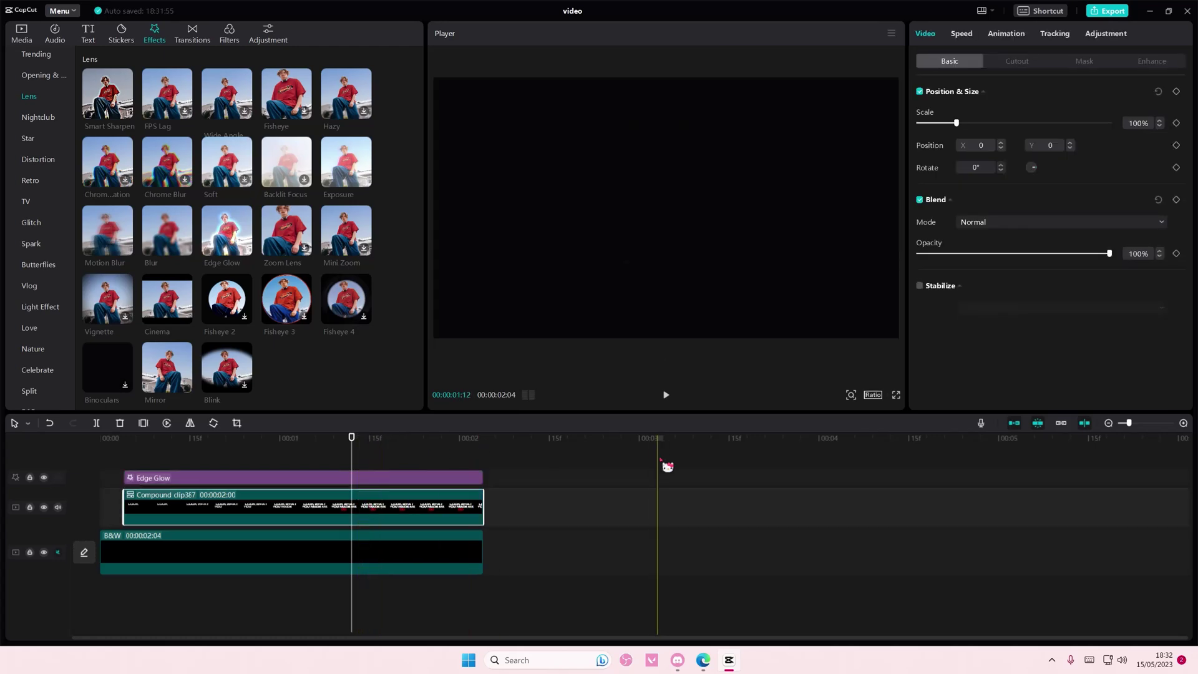
{"action": "left_click", "coordinate": [1006, 34]}
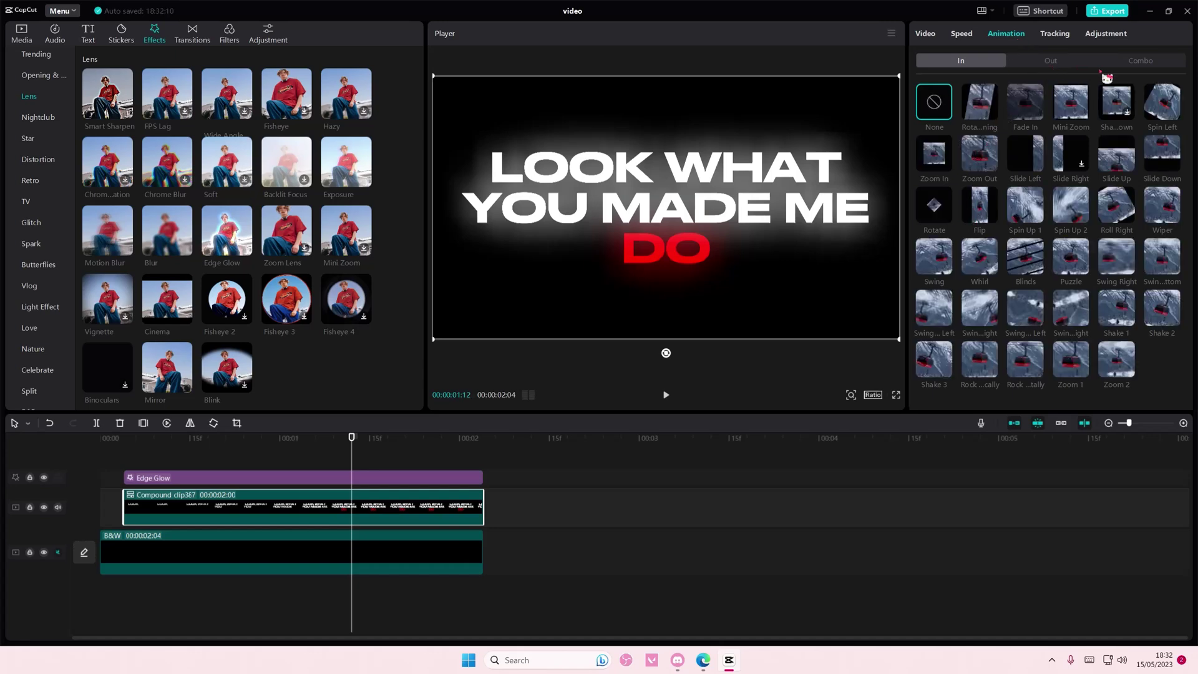
{"action": "left_click", "coordinate": [1146, 63]}
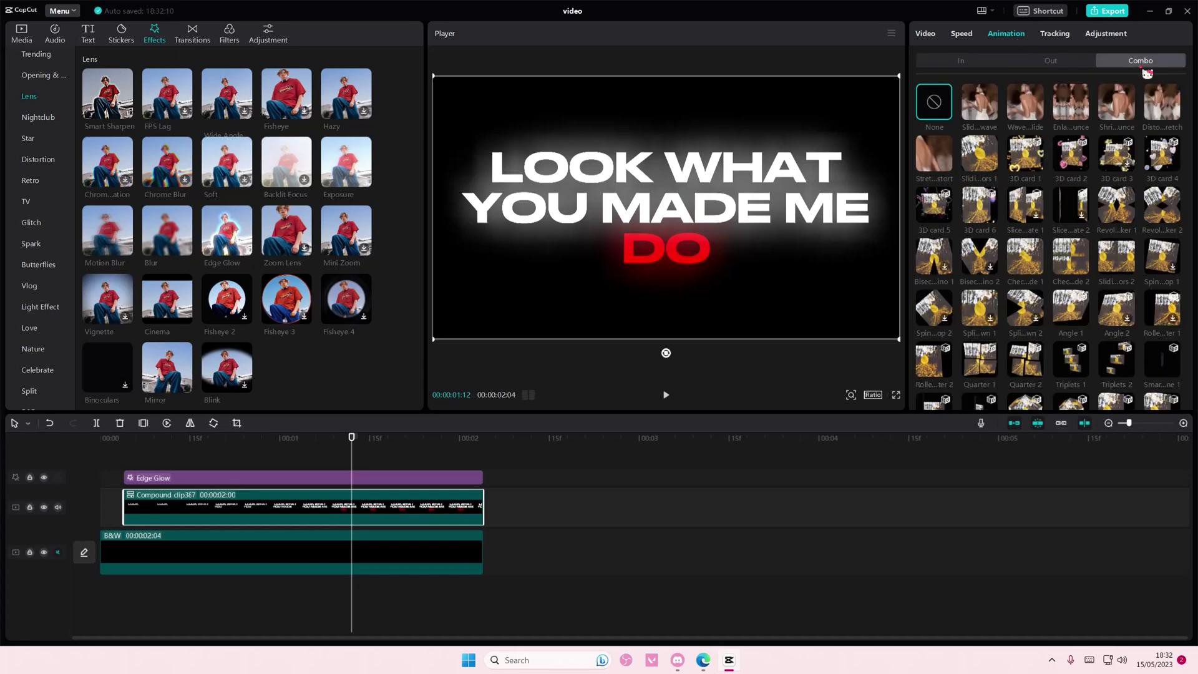
{"action": "left_click", "coordinate": [993, 102]}
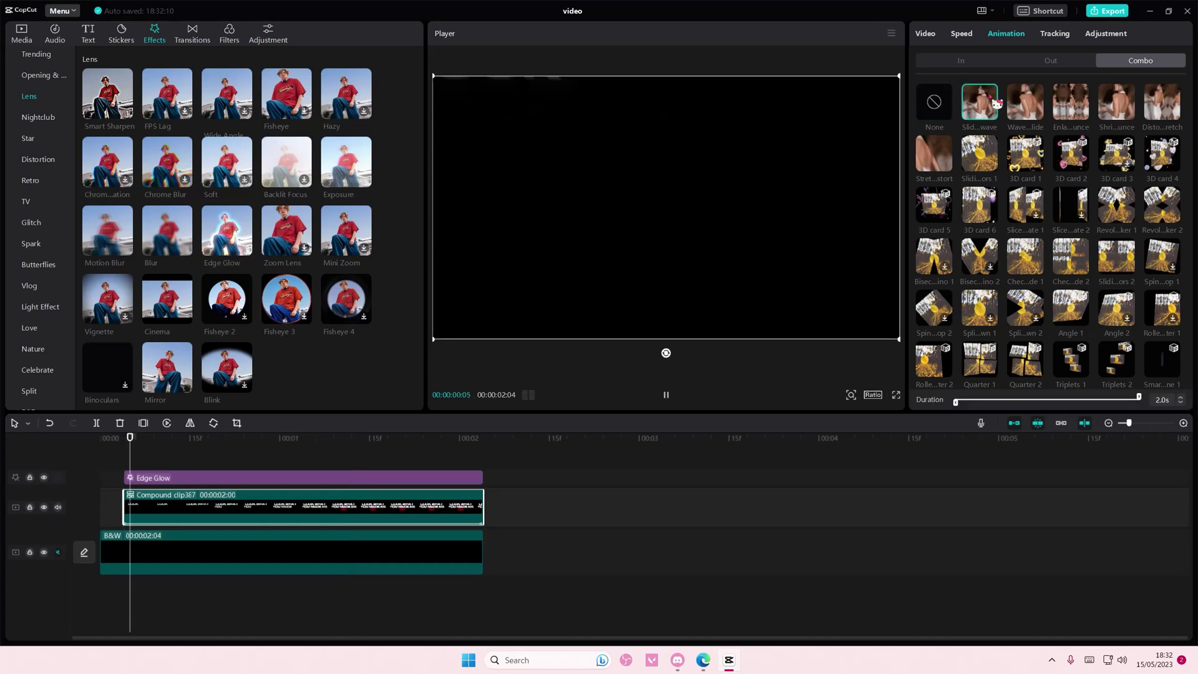
{"action": "left_click", "coordinate": [1025, 107]}
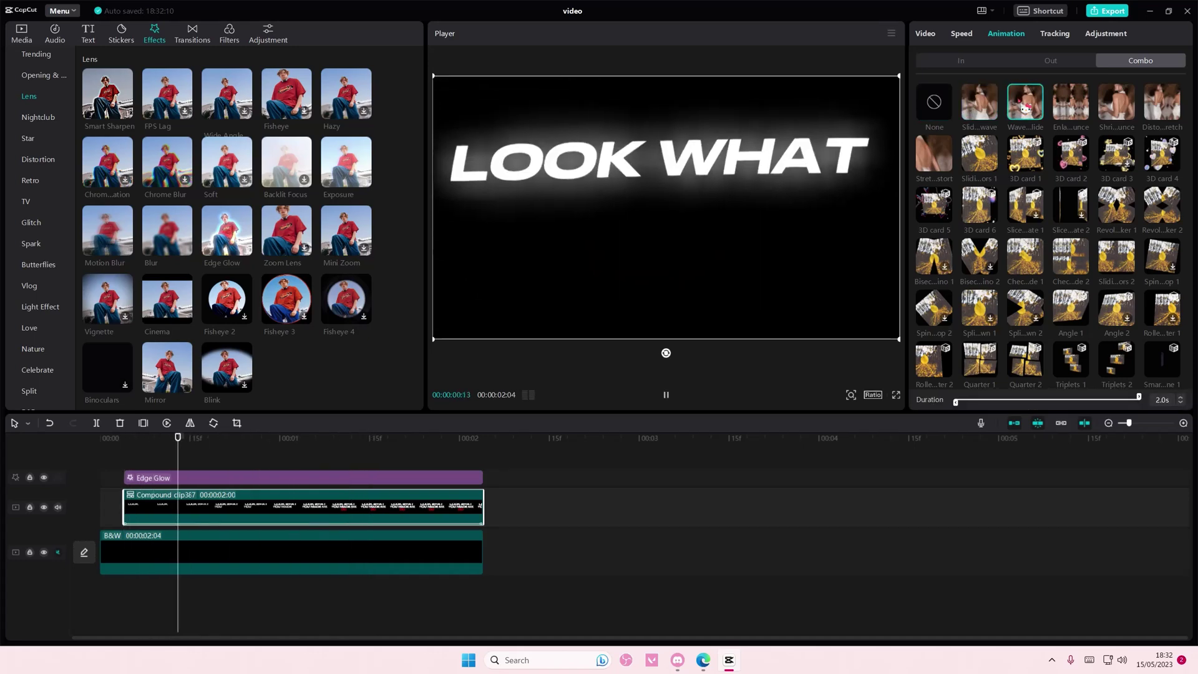
{"action": "left_click", "coordinate": [988, 114]}
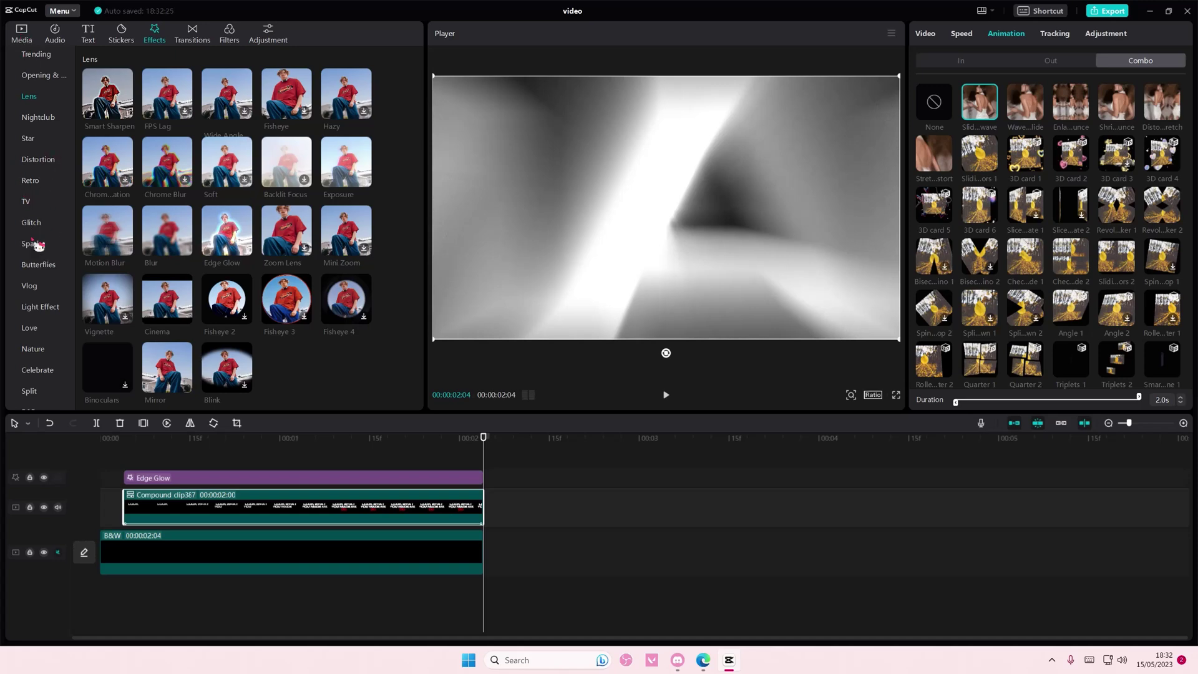
{"action": "scroll", "coordinate": [360, 371], "scroll_direction": "up", "scroll_amount": 10}
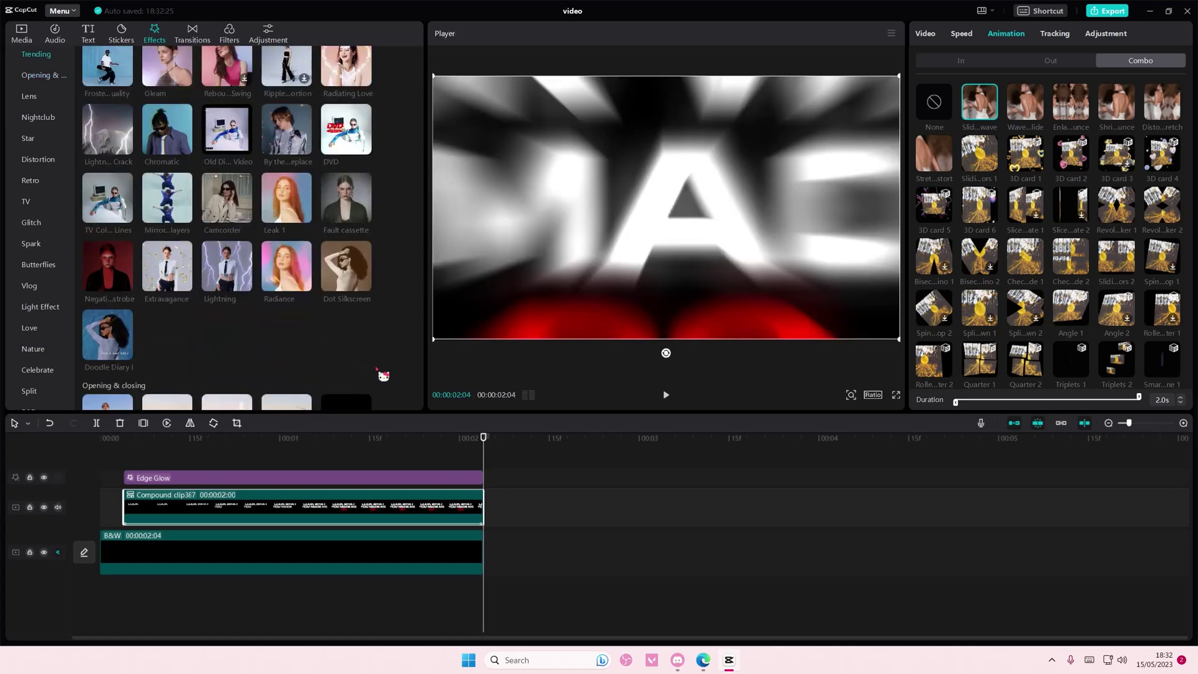
{"action": "scroll", "coordinate": [378, 371], "scroll_direction": "up", "scroll_amount": 2}
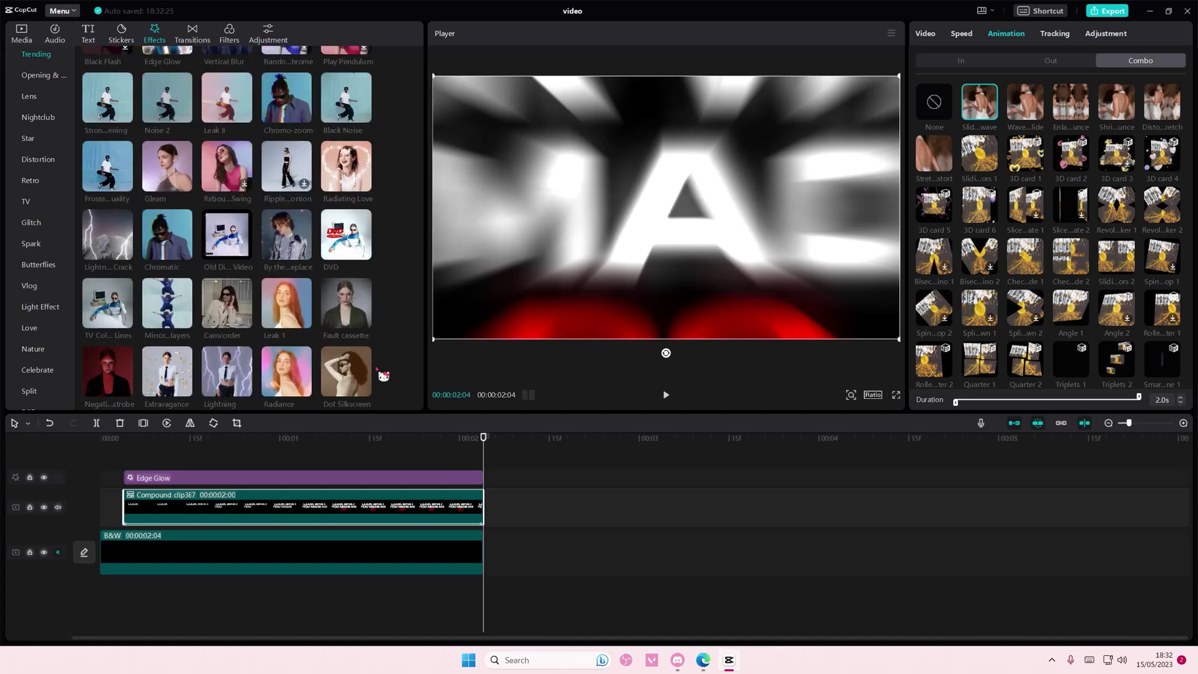
{"action": "scroll", "coordinate": [383, 375], "scroll_direction": "up", "scroll_amount": 1}
{"action": "scroll", "coordinate": [382, 375], "scroll_direction": "down", "scroll_amount": 3}
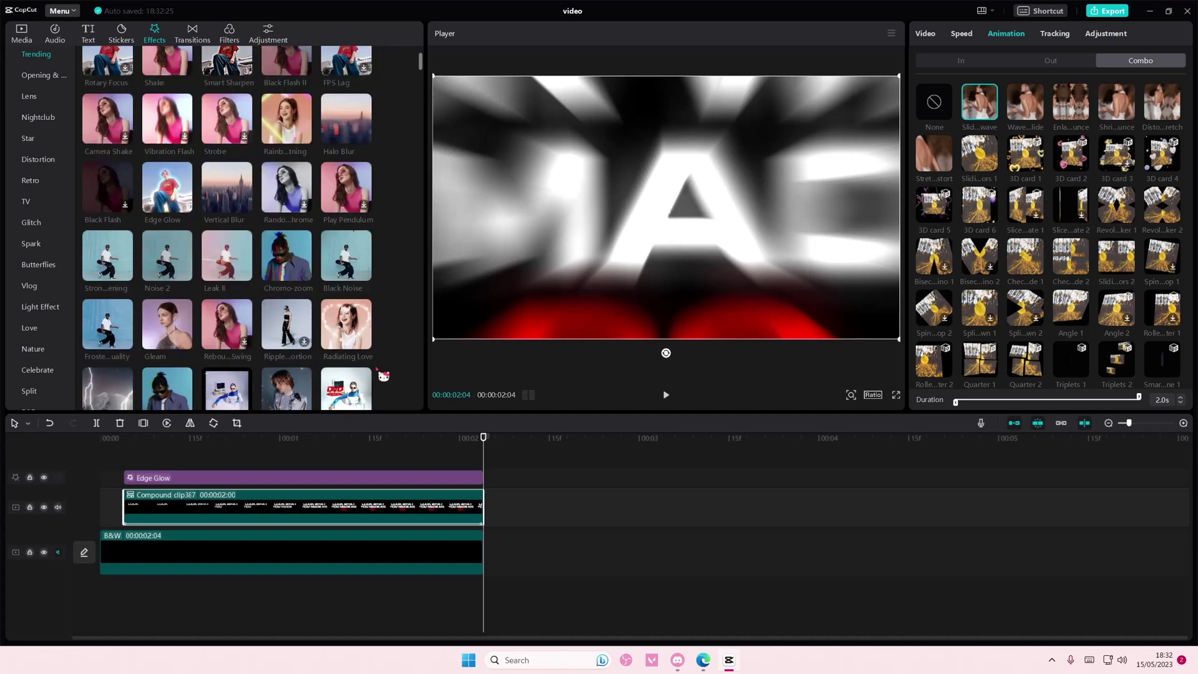
{"action": "left_click", "coordinate": [125, 300]}
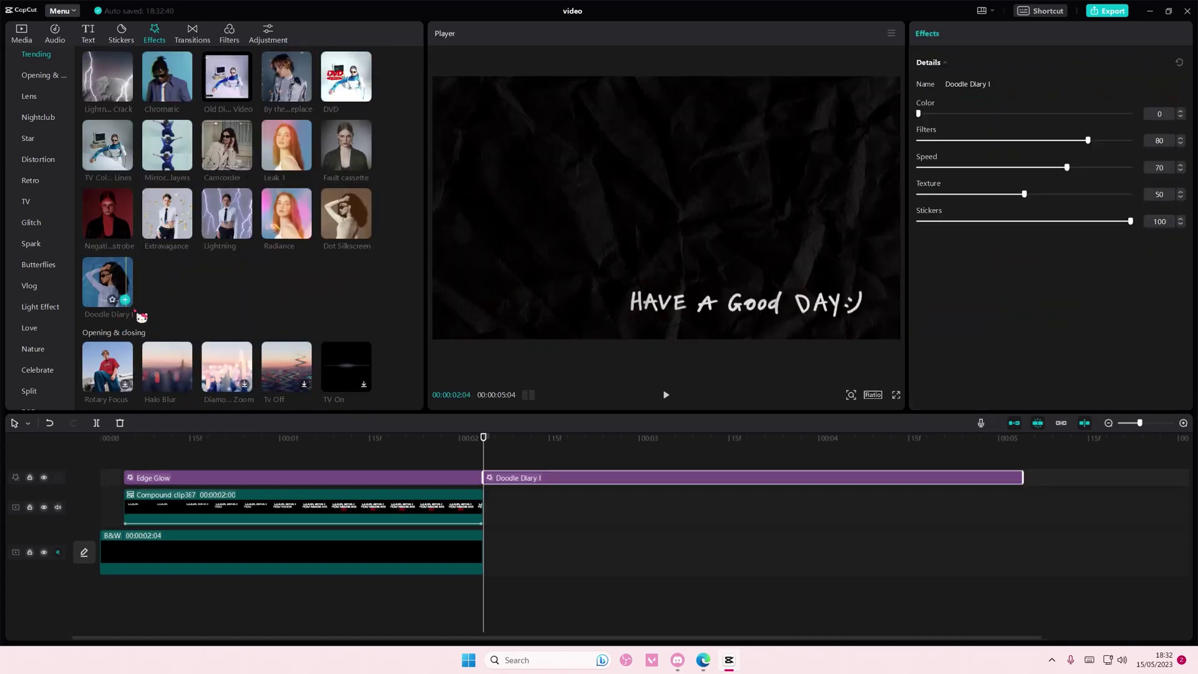
{"action": "mouse_move", "coordinate": [526, 479]}
{"action": "left_mouse_down"}
{"action": "mouse_move", "coordinate": [141, 447]}
{"action": "mouse_move", "coordinate": [126, 469]}
{"action": "left_mouse_up"}
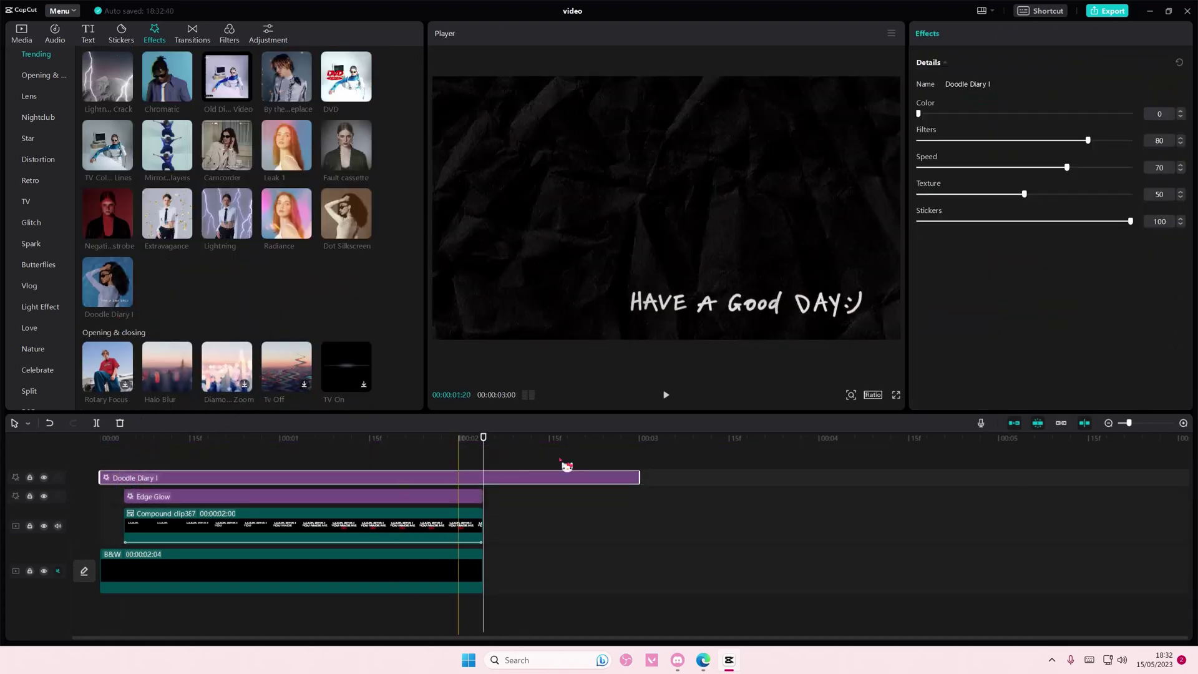
{"action": "left_click_drag", "start_coordinate": [639, 477], "coordinate": [465, 481]}
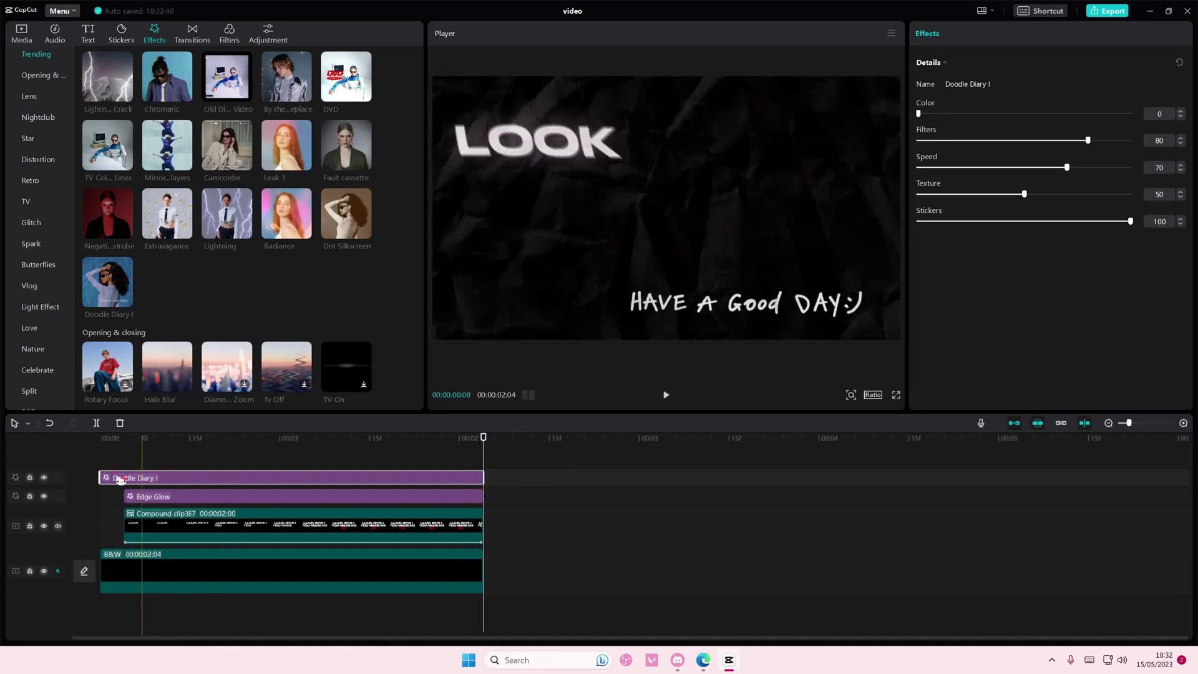
{"action": "left_click_drag", "start_coordinate": [100, 477], "coordinate": [123, 477]}
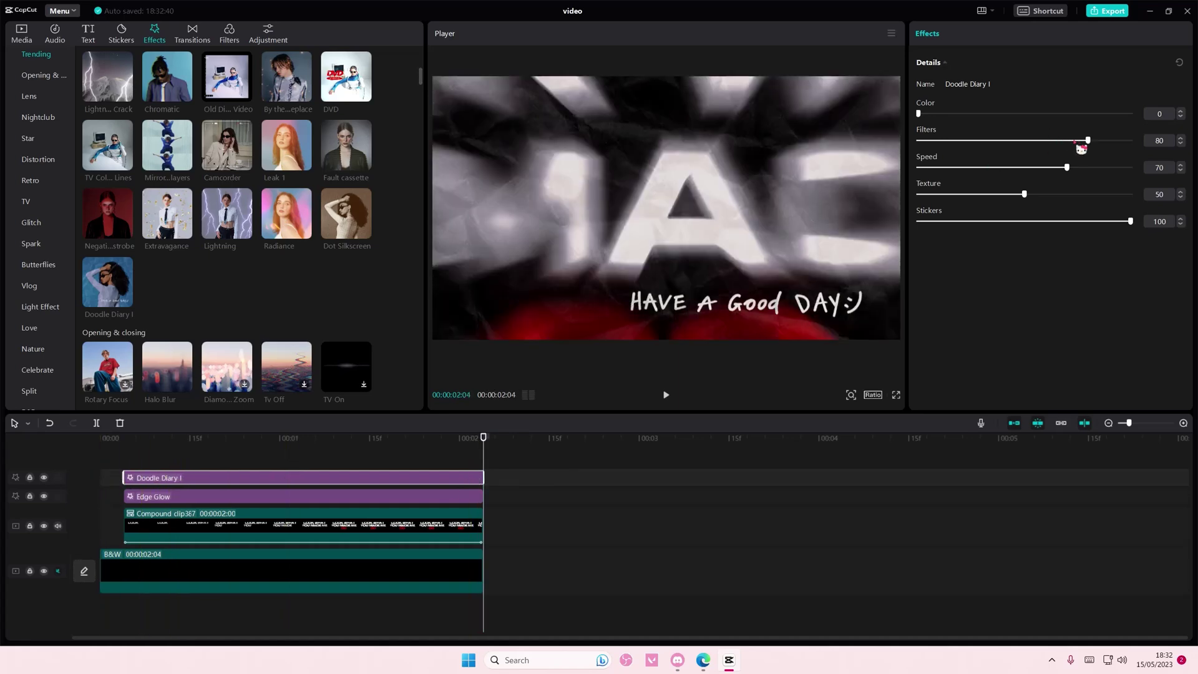
{"action": "left_click_drag", "start_coordinate": [1077, 142], "coordinate": [849, 157]}
{"action": "left_click_drag", "start_coordinate": [1006, 194], "coordinate": [899, 211]}
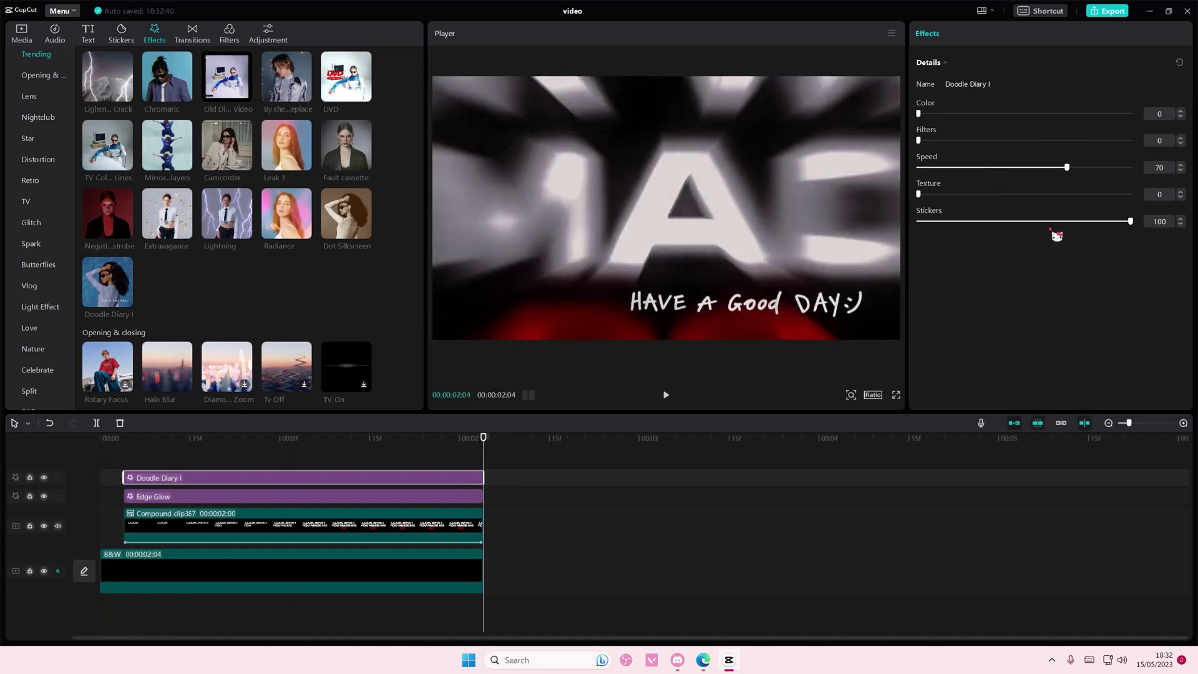
{"action": "left_click_drag", "start_coordinate": [1050, 226], "coordinate": [801, 229]}
{"action": "left_click", "coordinate": [114, 478]}
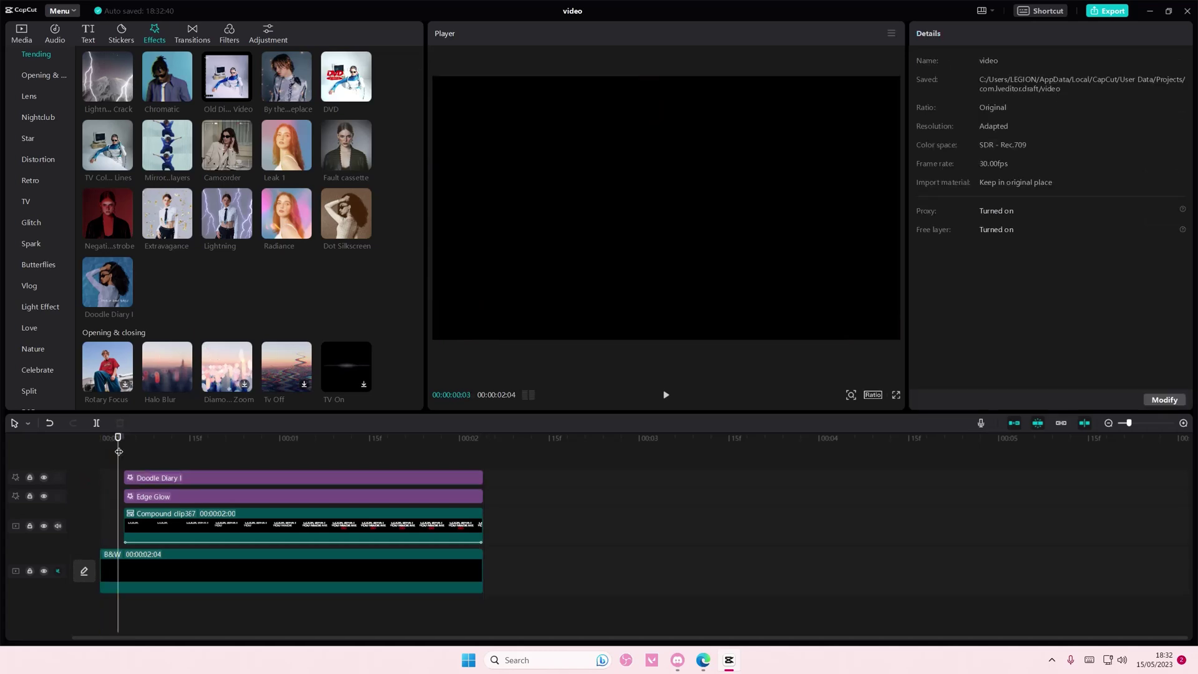
{"action": "left_click", "coordinate": [143, 479]}
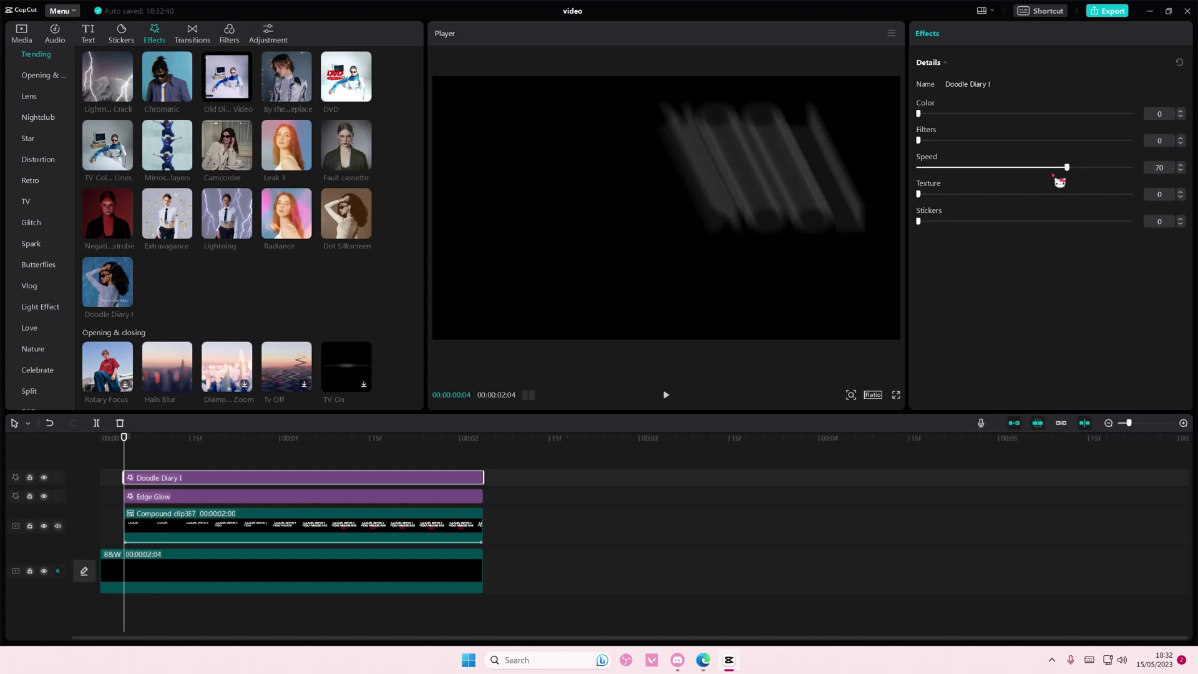
{"action": "key", "text": "space"}
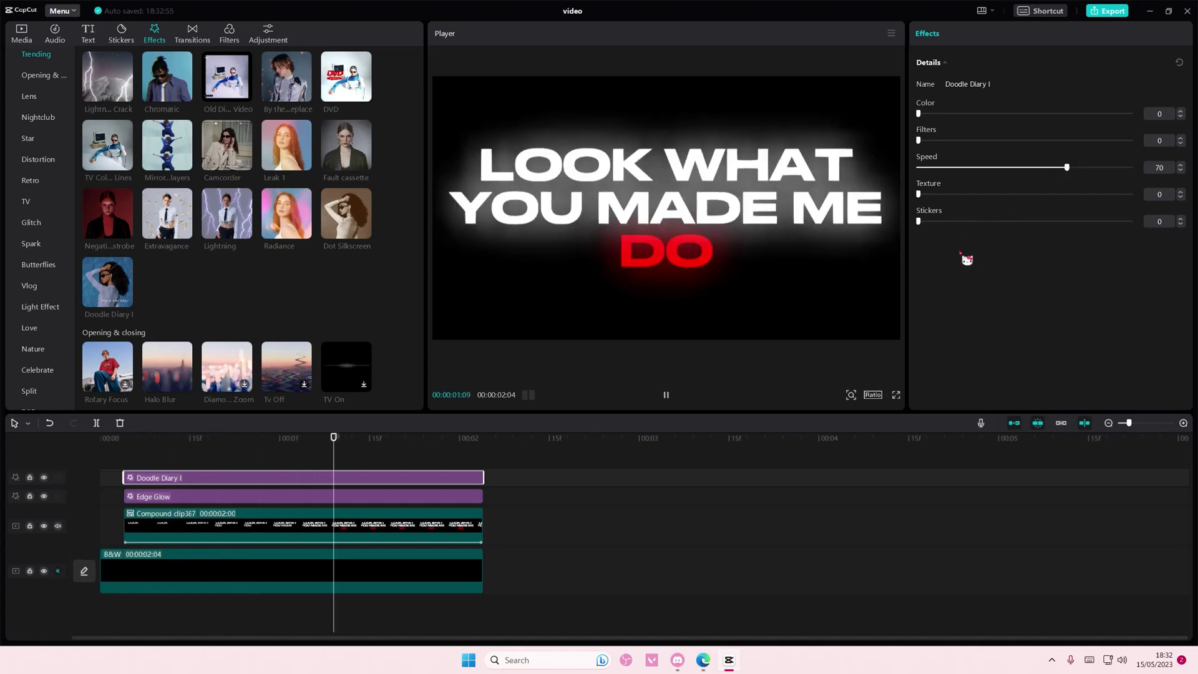
{"action": "left_click", "coordinate": [1018, 167]}
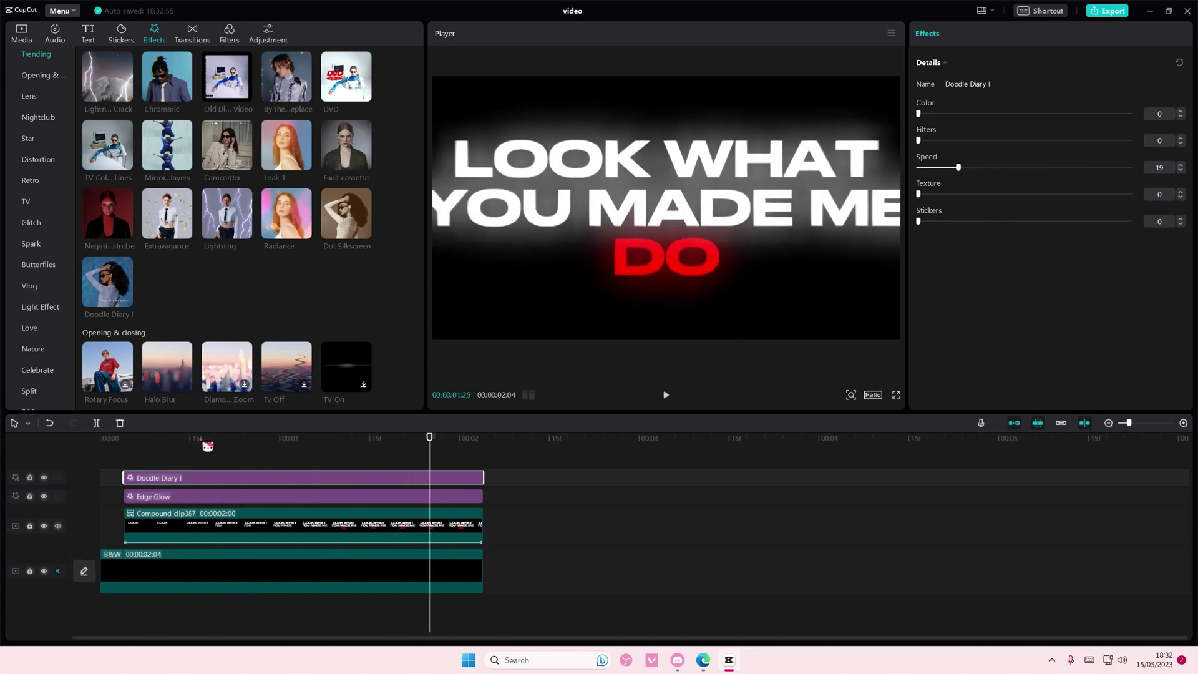
{"action": "left_click", "coordinate": [181, 460]}
{"action": "left_click", "coordinate": [166, 514]}
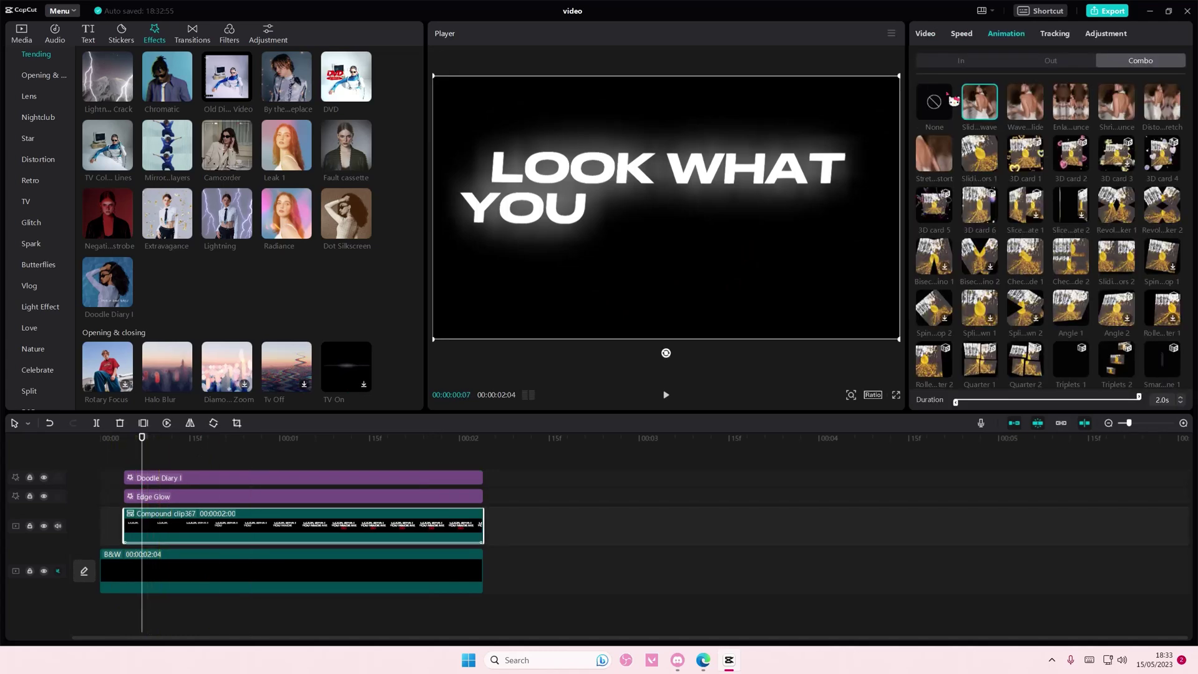
{"action": "left_click", "coordinate": [113, 458]}
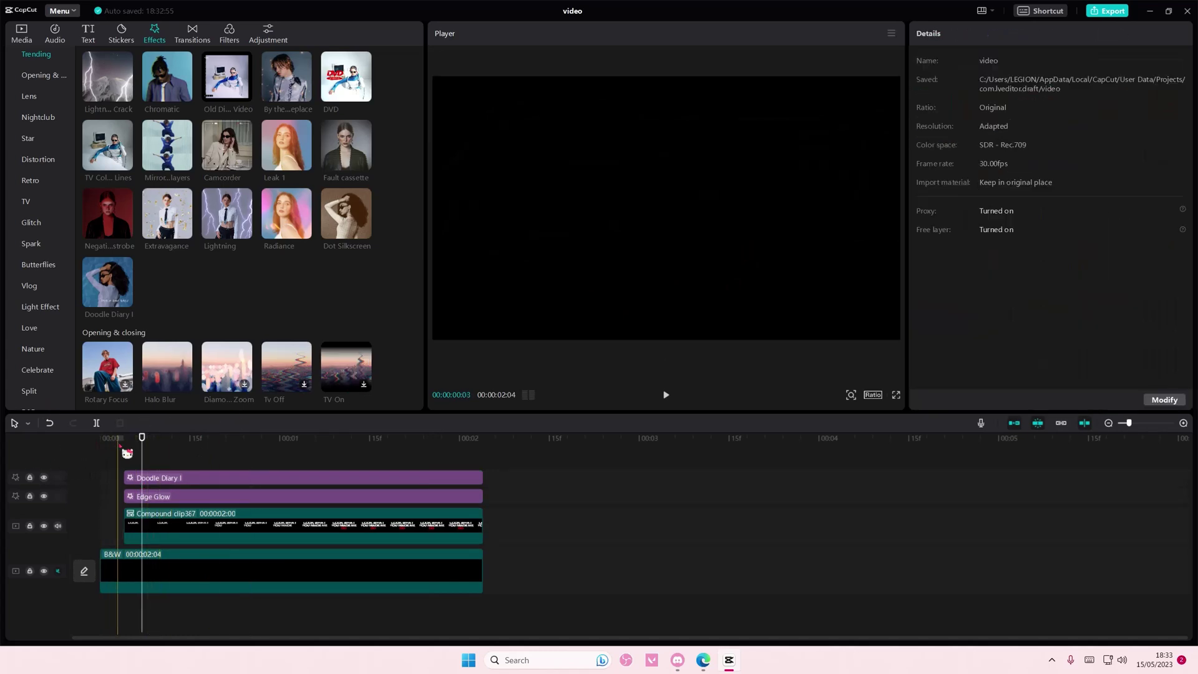
{"action": "left_click", "coordinate": [137, 478]}
{"action": "left_click", "coordinate": [124, 459]}
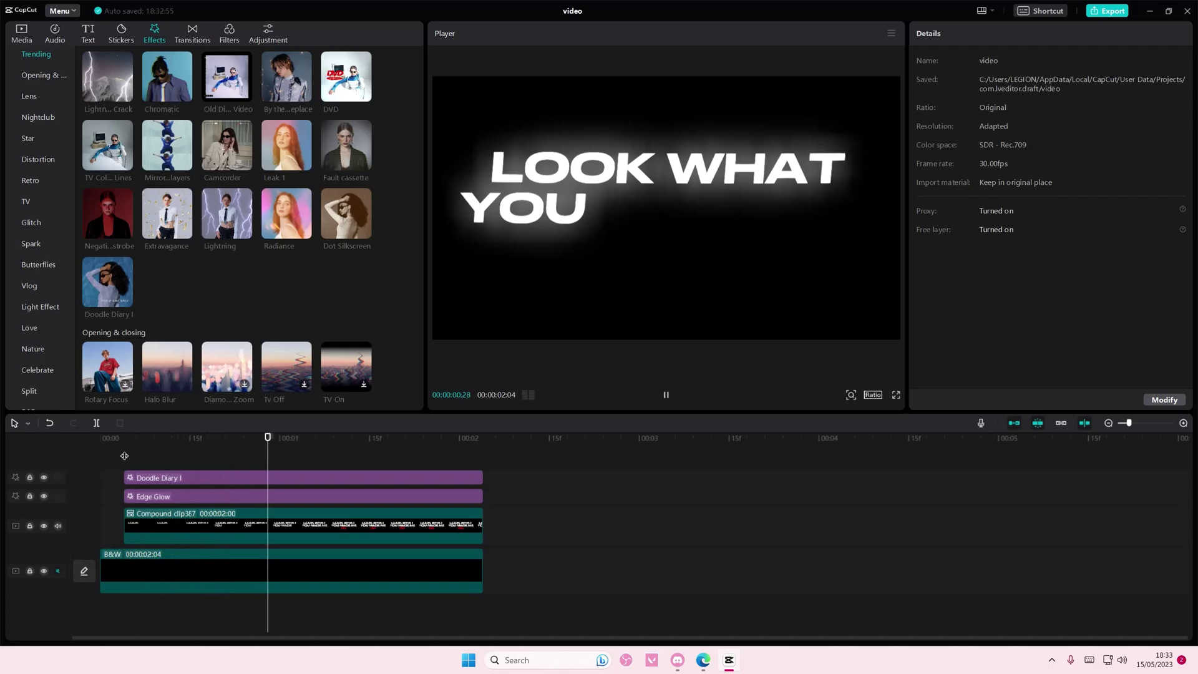
{"action": "left_click", "coordinate": [124, 455]}
{"action": "left_click", "coordinate": [146, 481]}
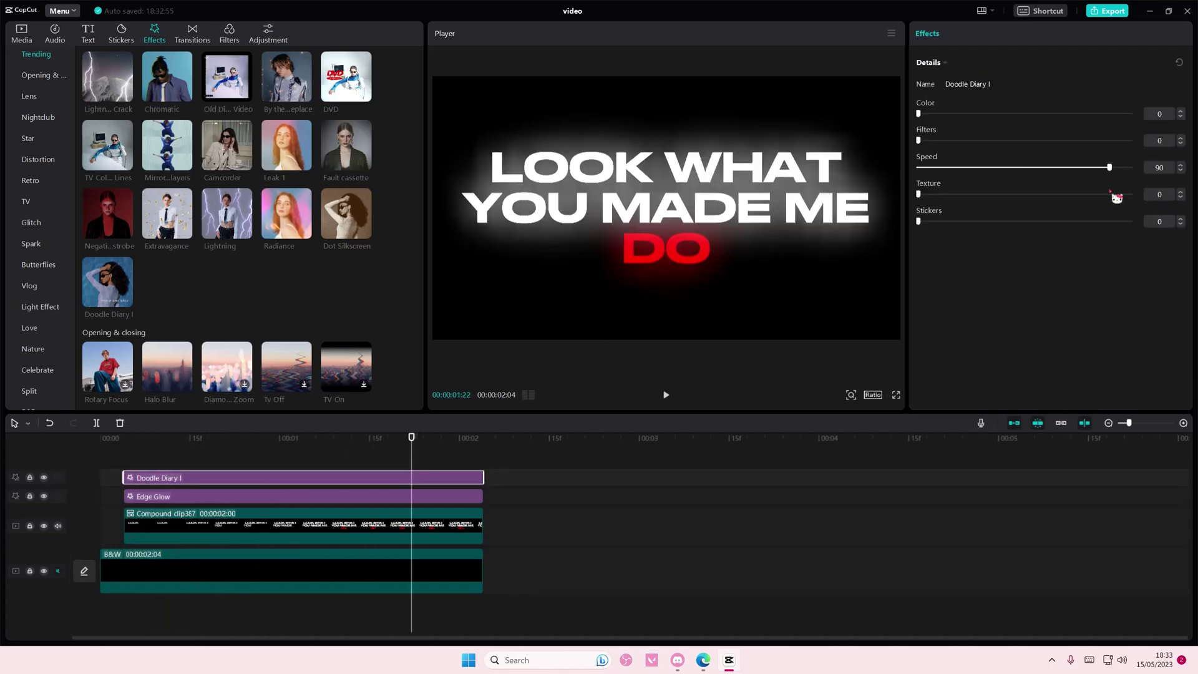
{"action": "left_click", "coordinate": [125, 456]}
{"action": "key", "text": "space"}
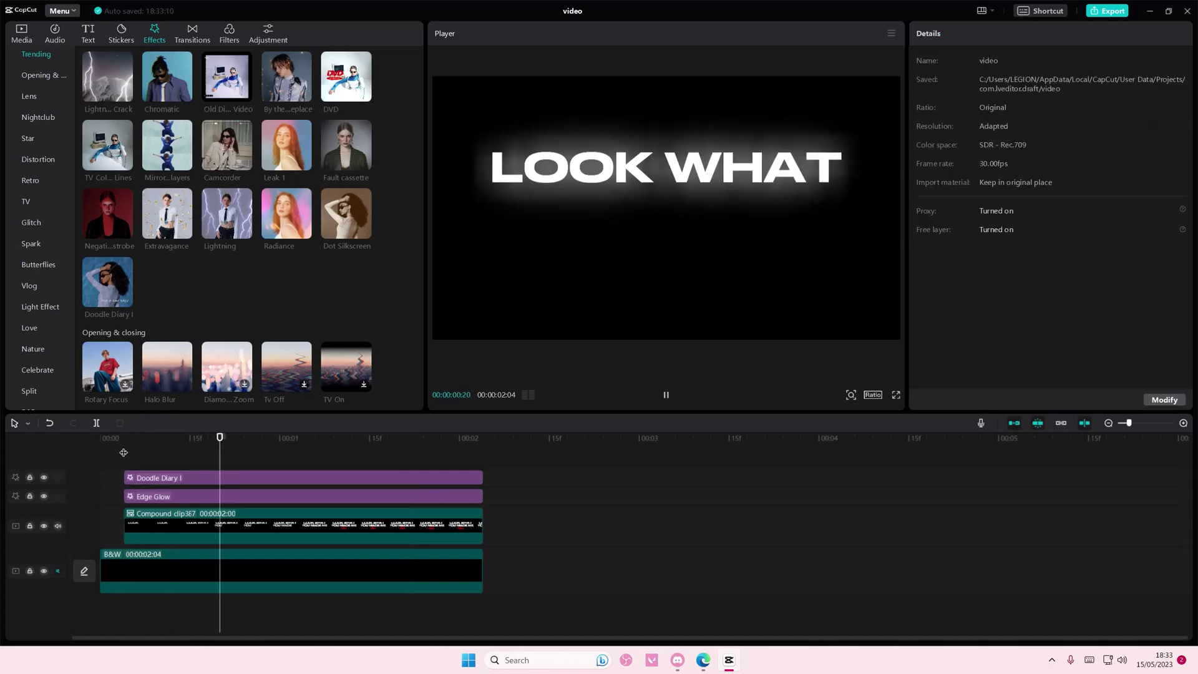
{"action": "left_click", "coordinate": [265, 477]}
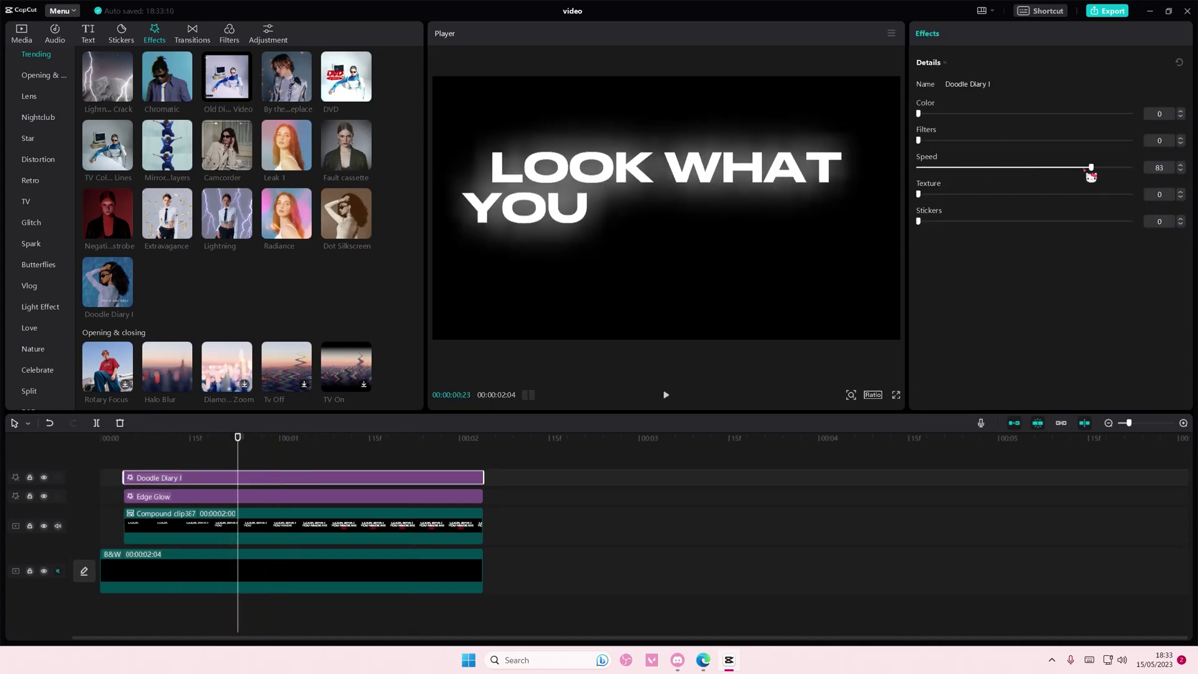
{"action": "left_click", "coordinate": [126, 454]}
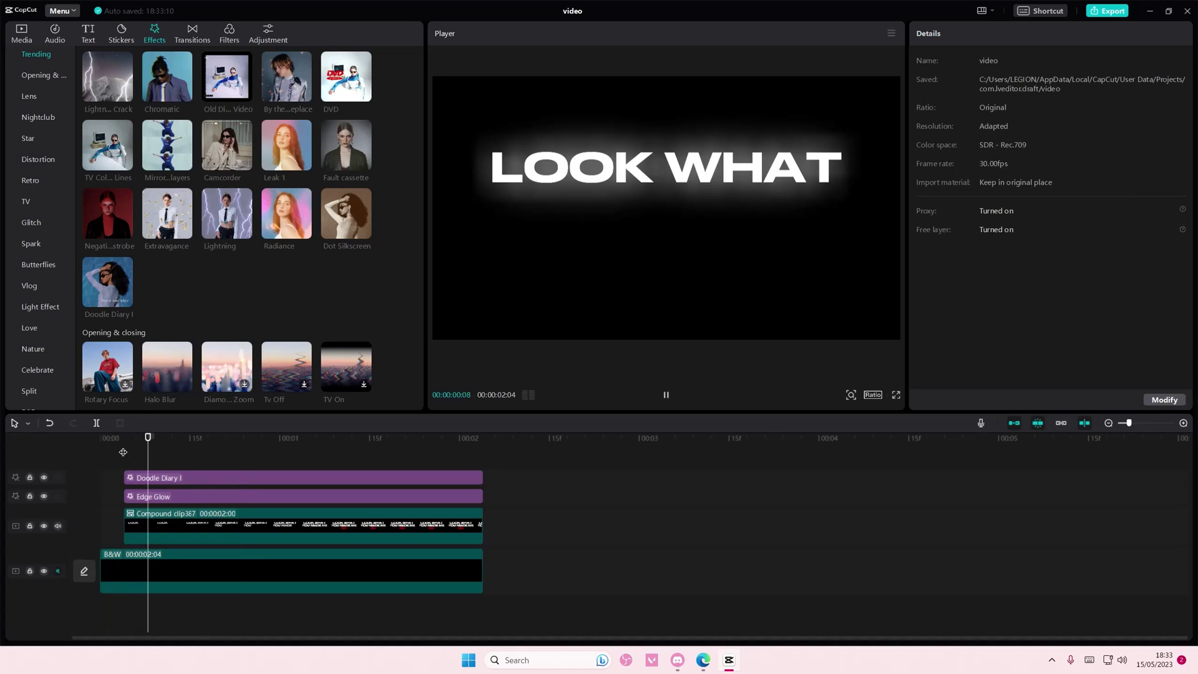
{"action": "left_click", "coordinate": [123, 451]}
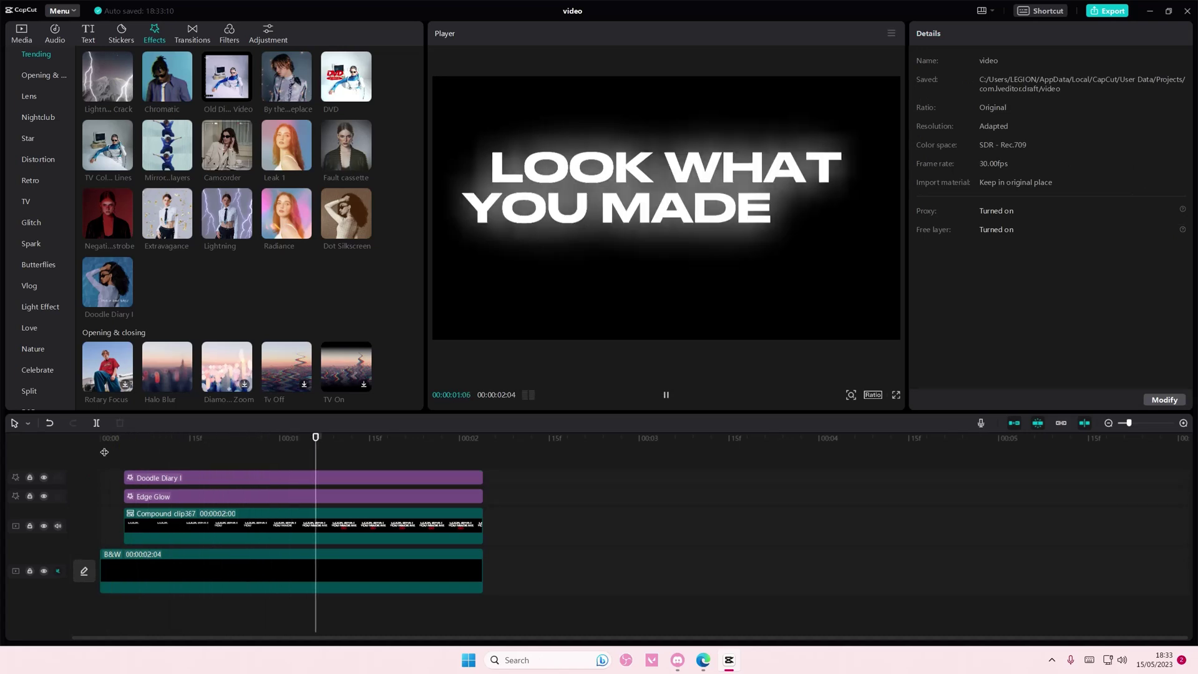
{"action": "left_click", "coordinate": [202, 477]}
Step: Delete the Doodle Diary effect and try slide-wave combo animations on the lyric clip
{"action": "key", "text": "Delete"}
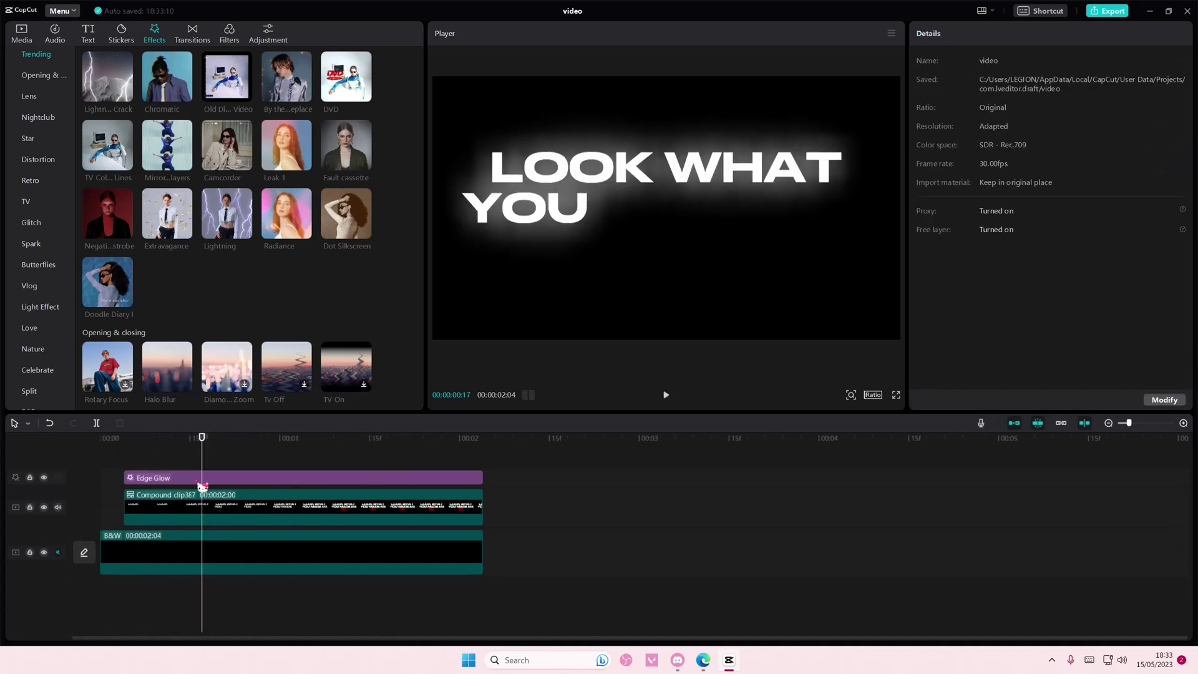
{"action": "left_click", "coordinate": [128, 465]}
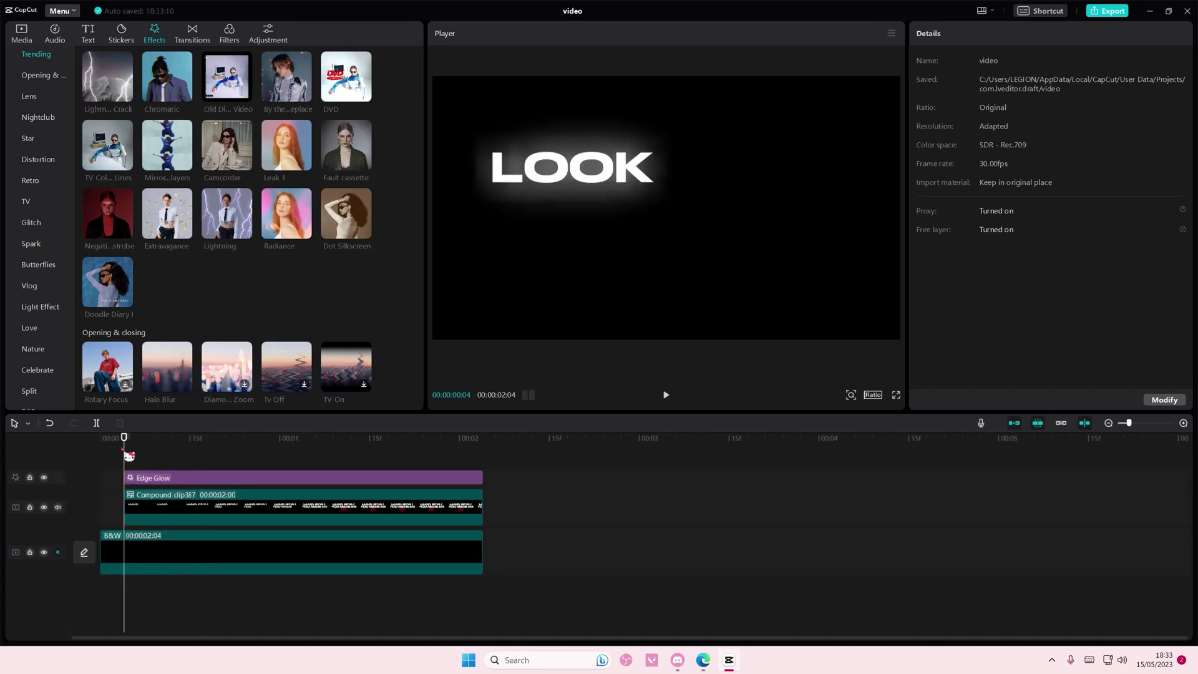
{"action": "left_click", "coordinate": [164, 503]}
{"action": "left_click", "coordinate": [997, 100]}
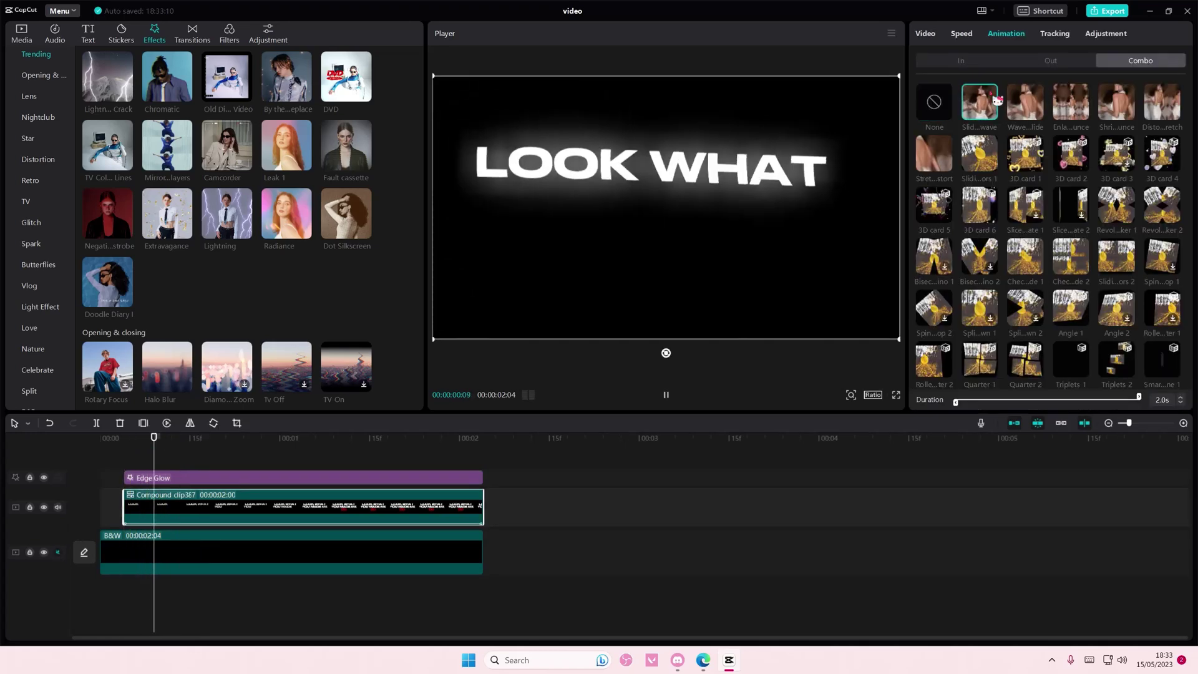
{"action": "left_click", "coordinate": [1026, 103]}
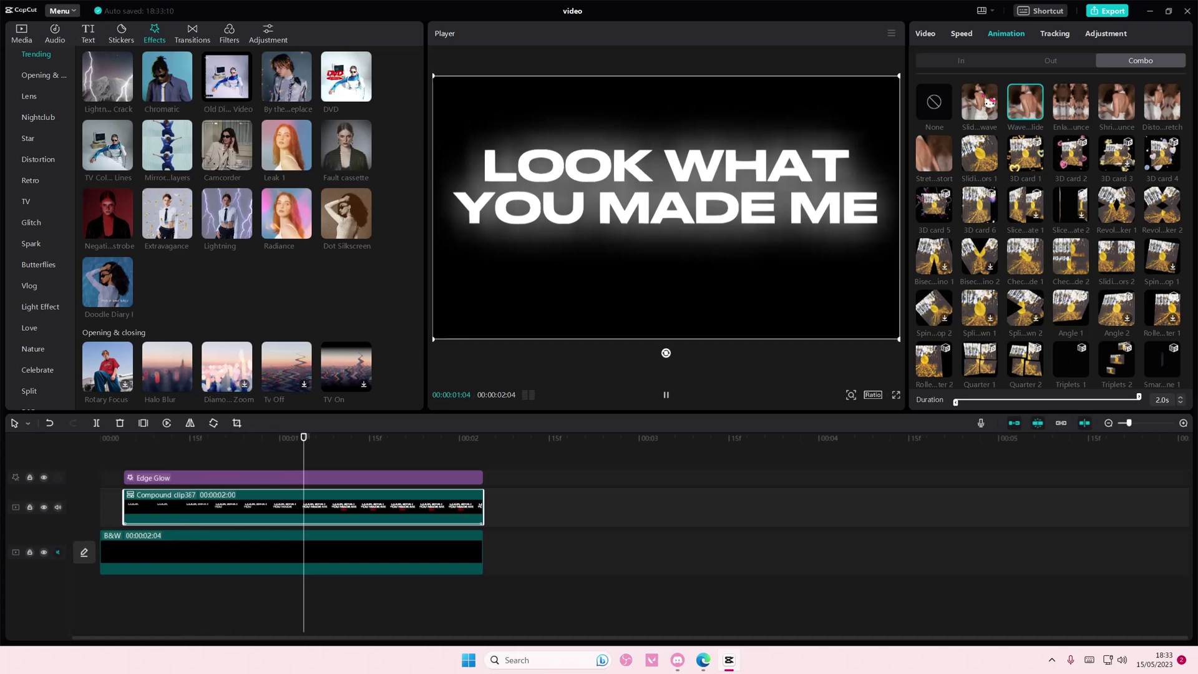
{"action": "left_click", "coordinate": [988, 105]}
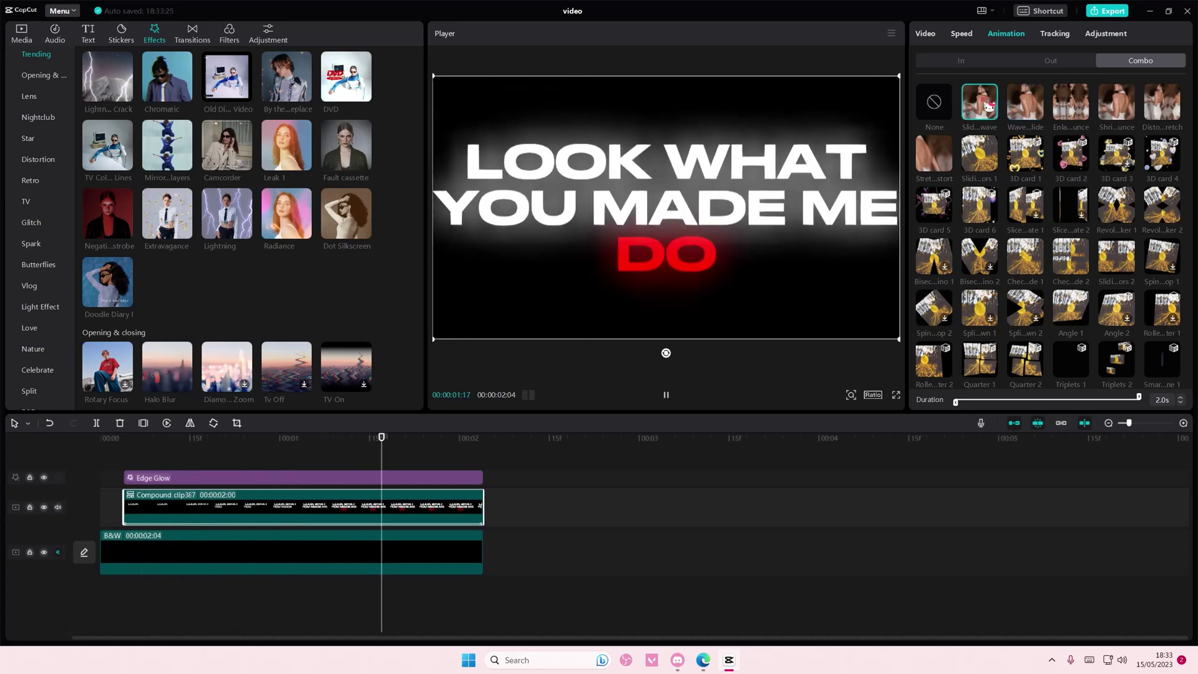
Step: Compare shrink-bounce, stretch-distort and slide combos, then settle on wave-and-slide
{"action": "left_click", "coordinate": [113, 454]}
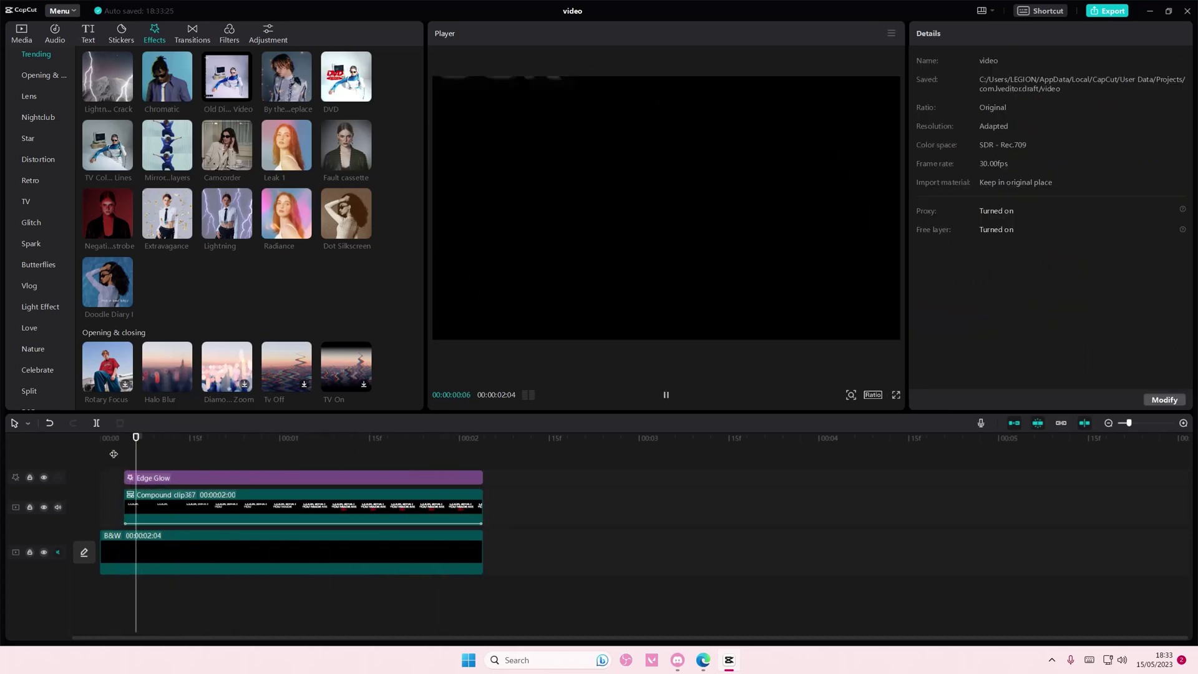
{"action": "left_click", "coordinate": [120, 454]}
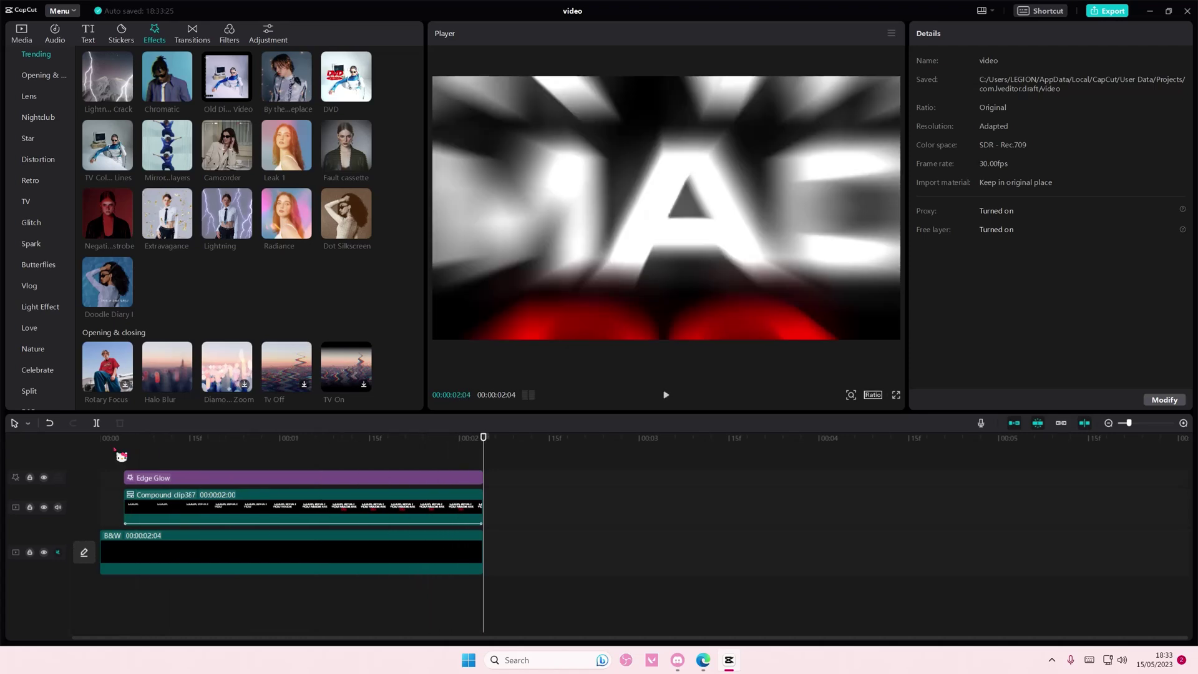
{"action": "left_click", "coordinate": [203, 499]}
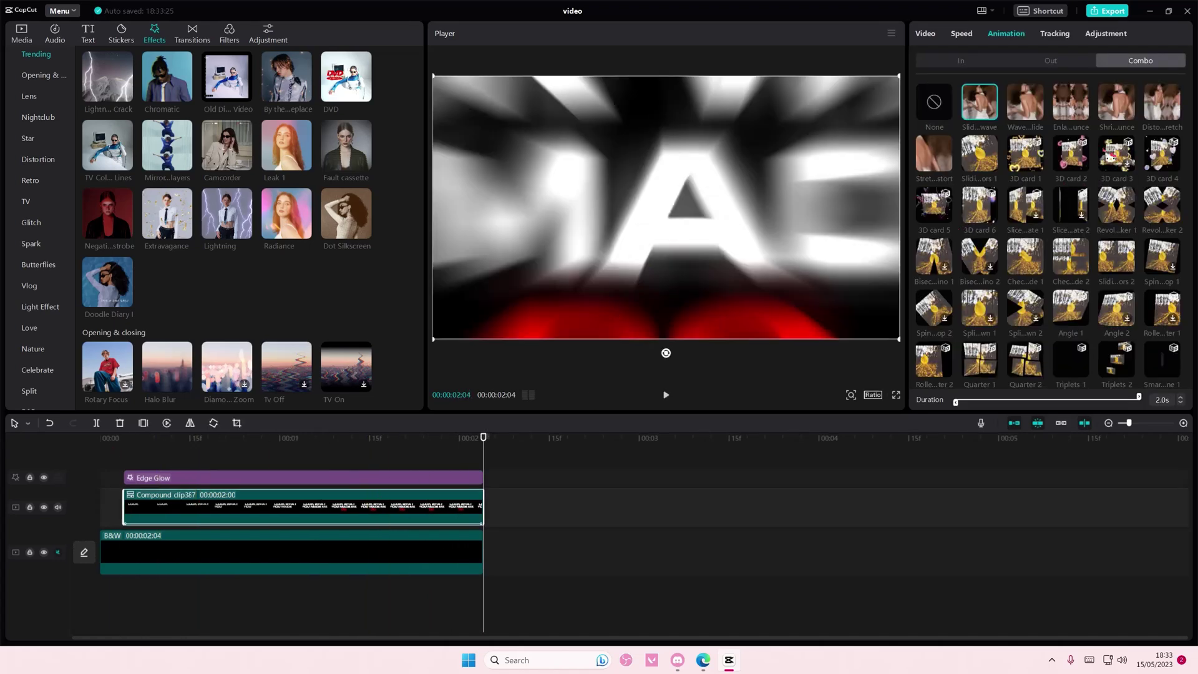
{"action": "left_click", "coordinate": [1117, 103]}
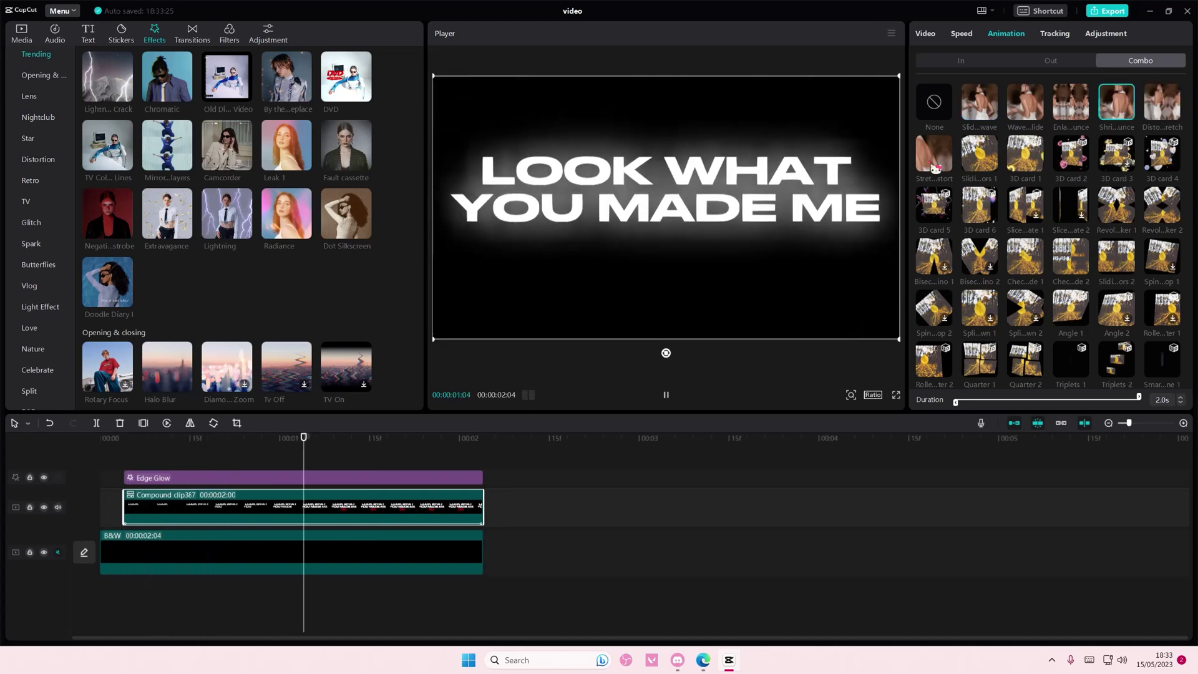
{"action": "left_click", "coordinate": [934, 153]}
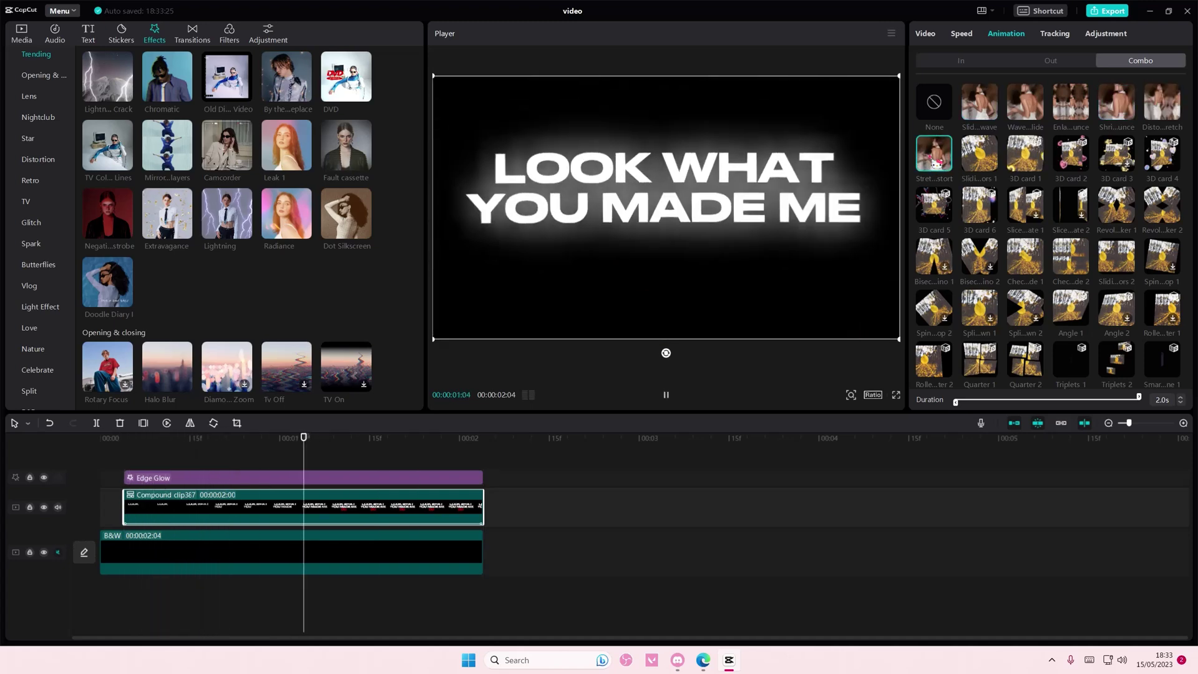
{"action": "left_click", "coordinate": [979, 153]}
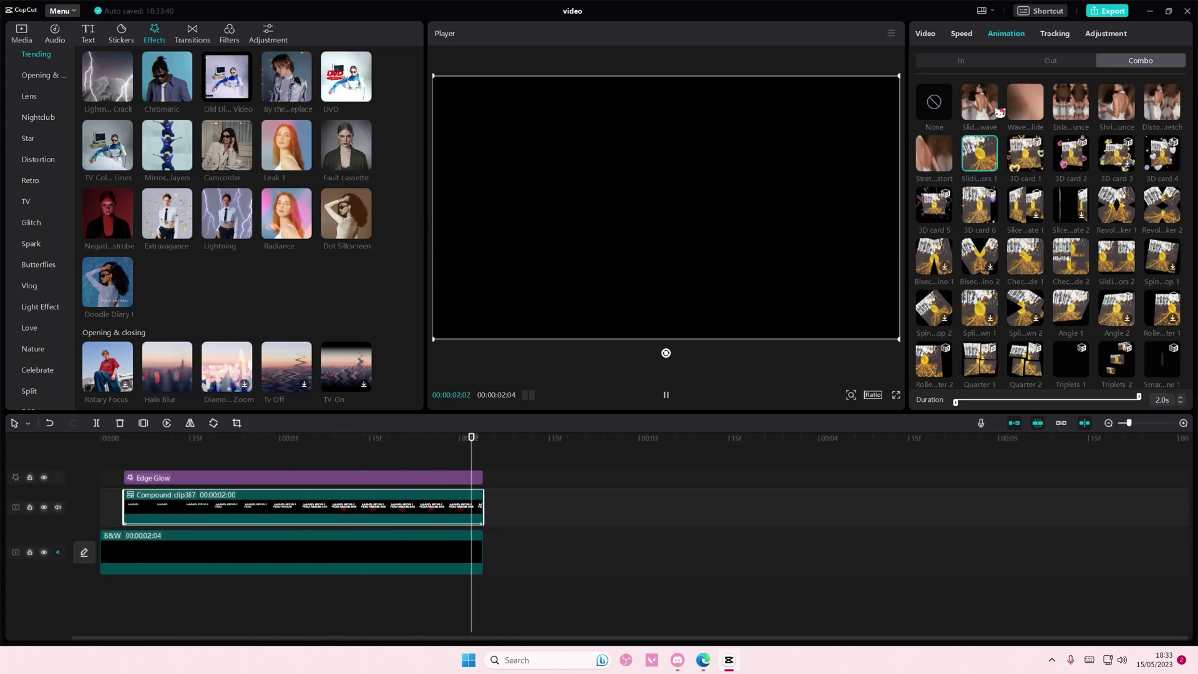
{"action": "left_click", "coordinate": [994, 110]}
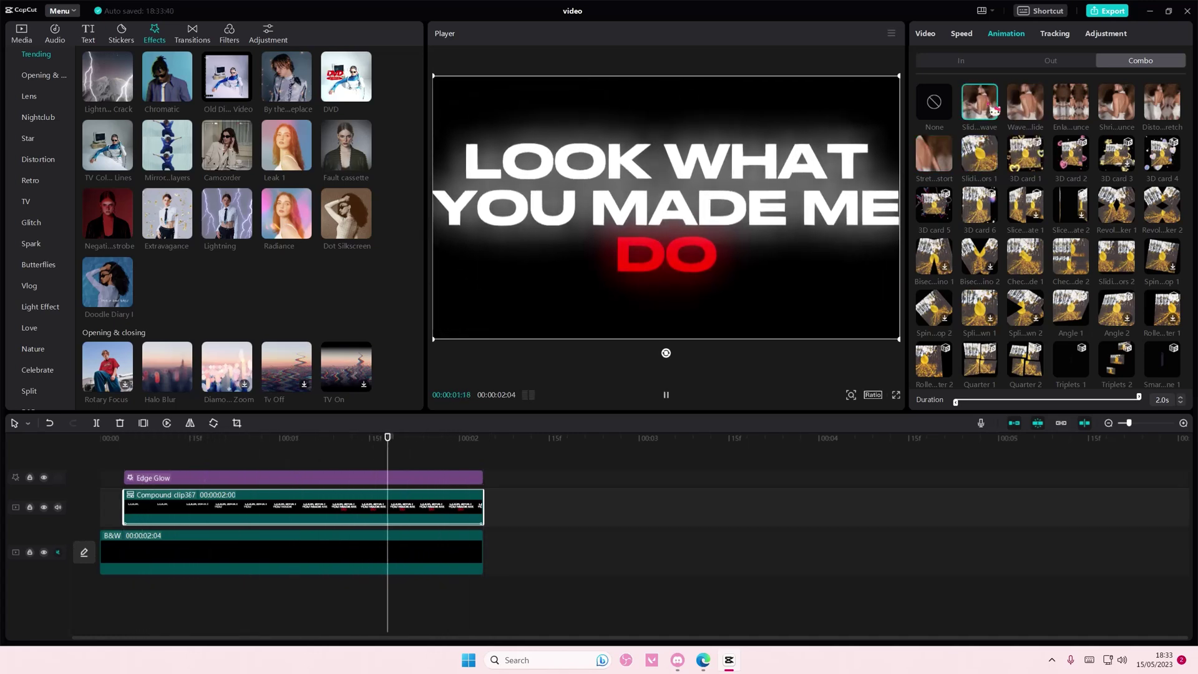
{"action": "left_click", "coordinate": [1018, 109]}
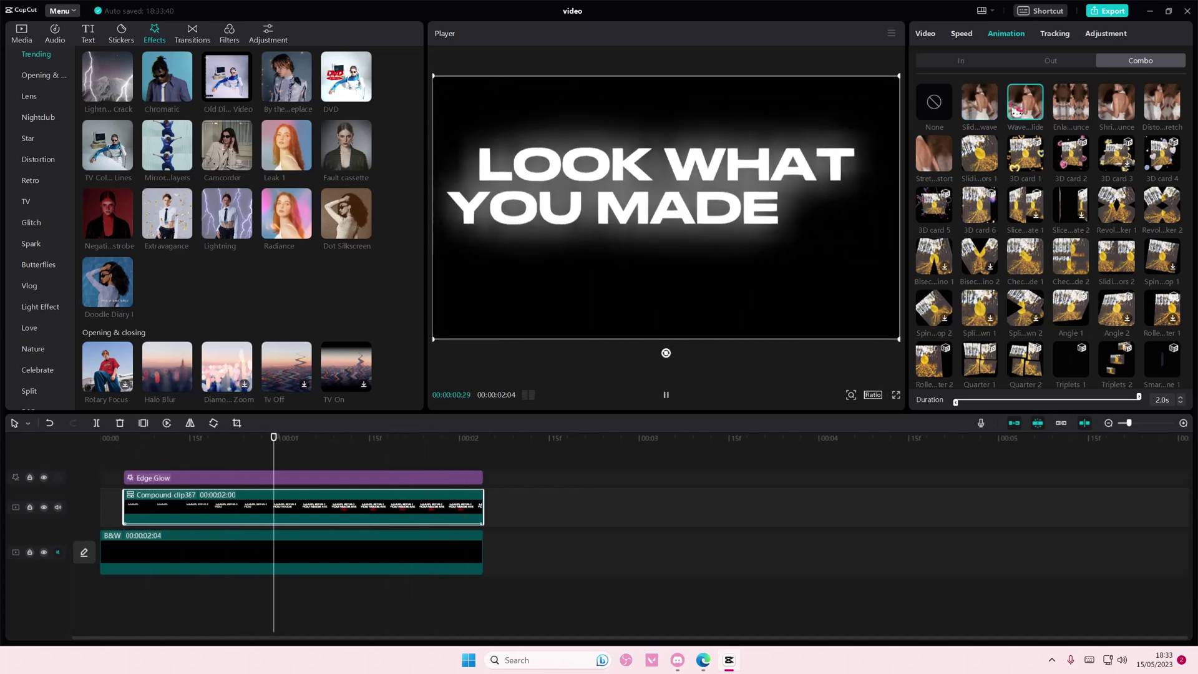